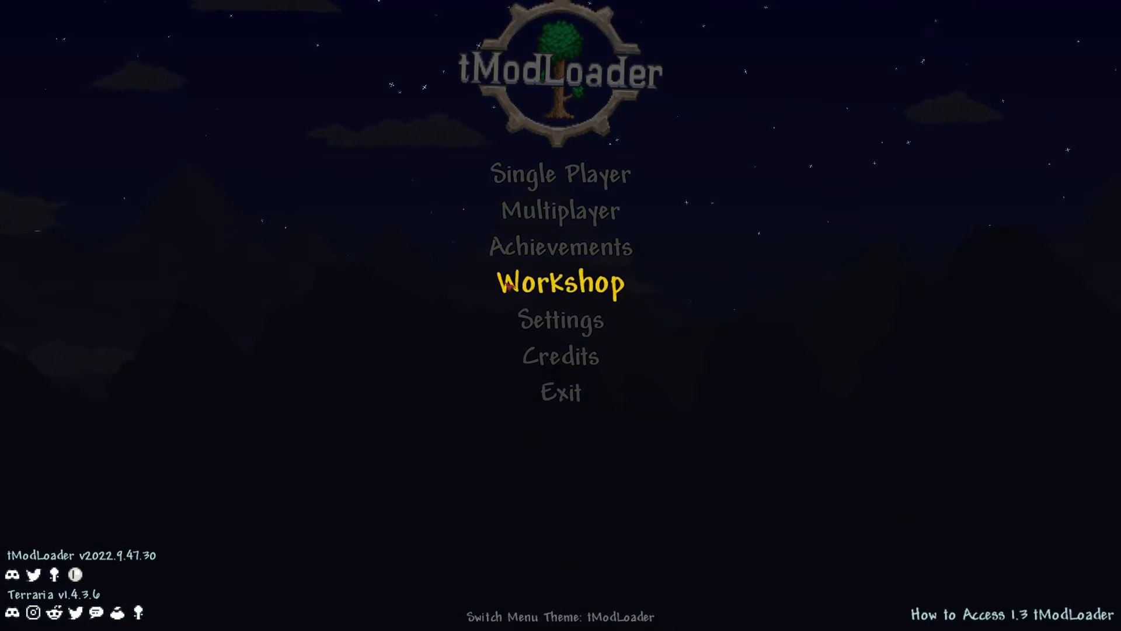
# Open the mod sources folder from the Workshop's Develop Mods screen.
pyautogui.click(514, 286)
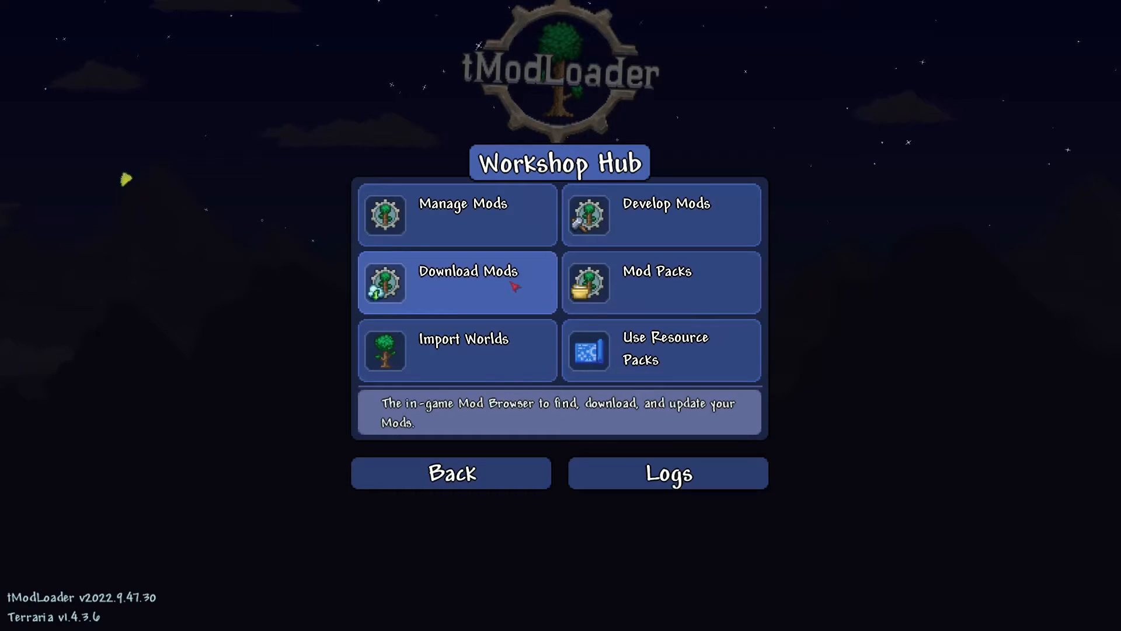
pyautogui.click(622, 230)
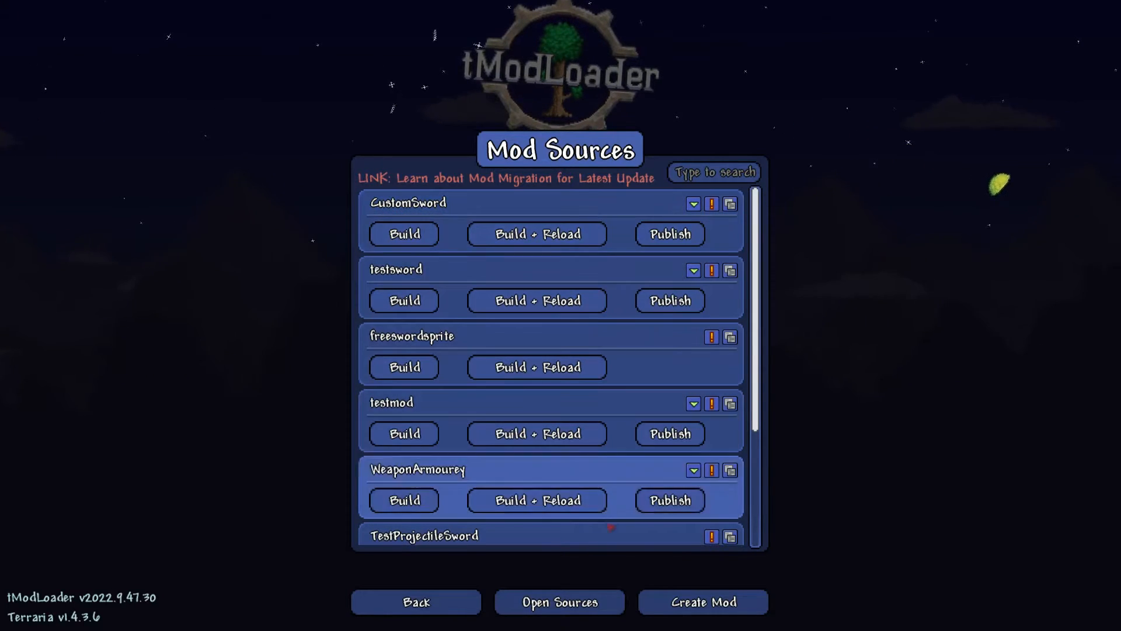
pyautogui.click(598, 601)
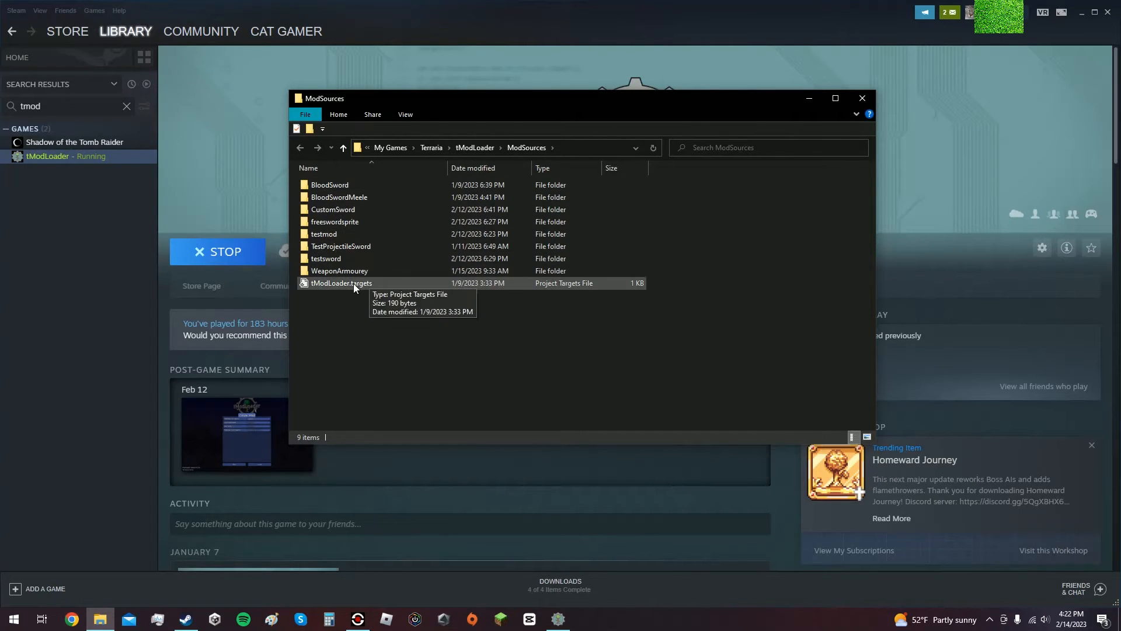
# Open the MagicSword image from the CustomSword mod's Items folder in GIMP.
pyautogui.doubleClick(353, 209)
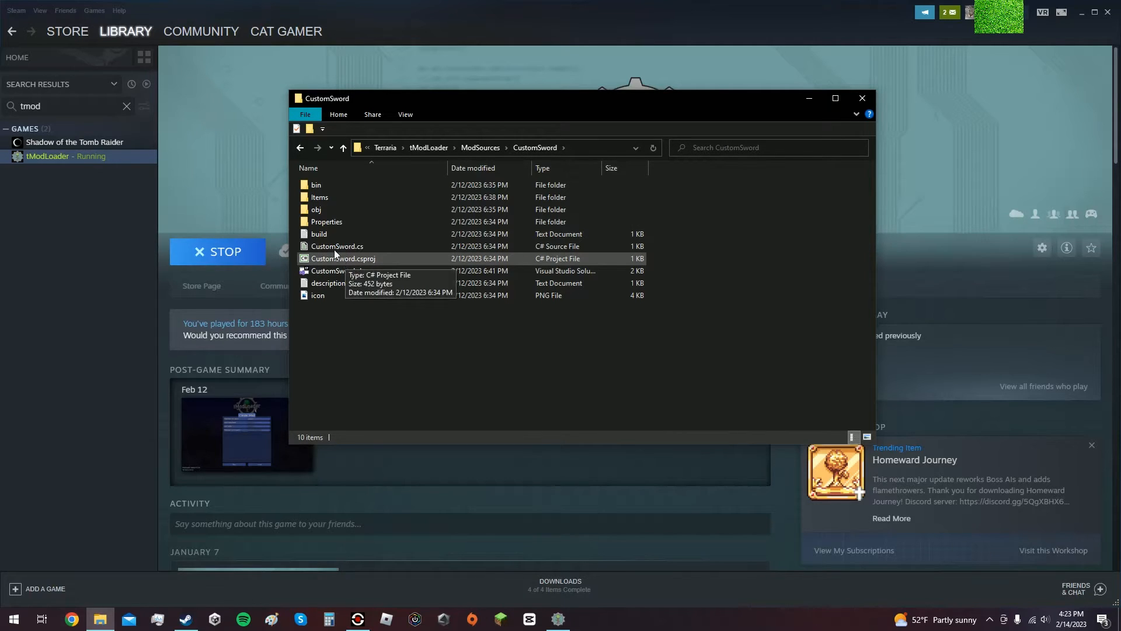
pyautogui.doubleClick(317, 197)
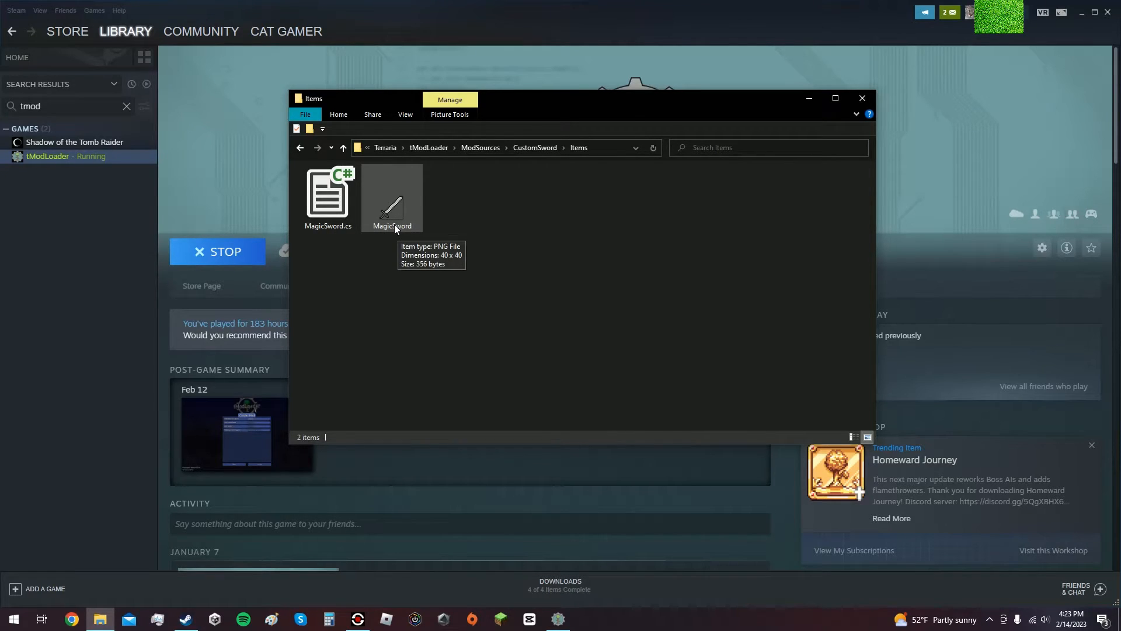
pyautogui.rightClick(399, 205)
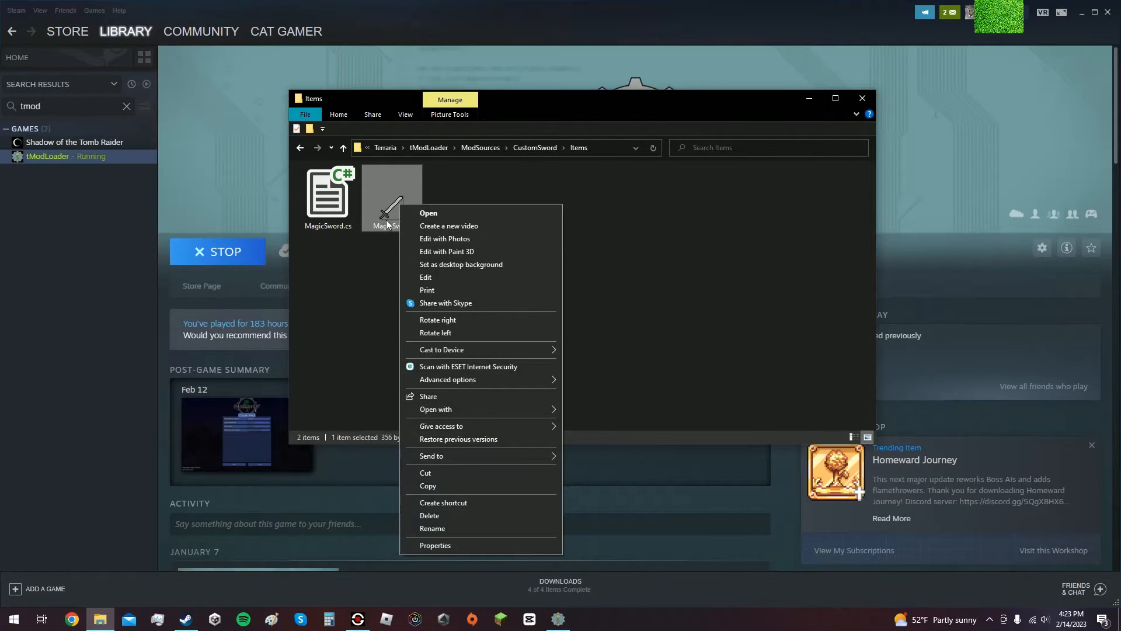
pyautogui.click(369, 257)
pyautogui.rightClick(397, 202)
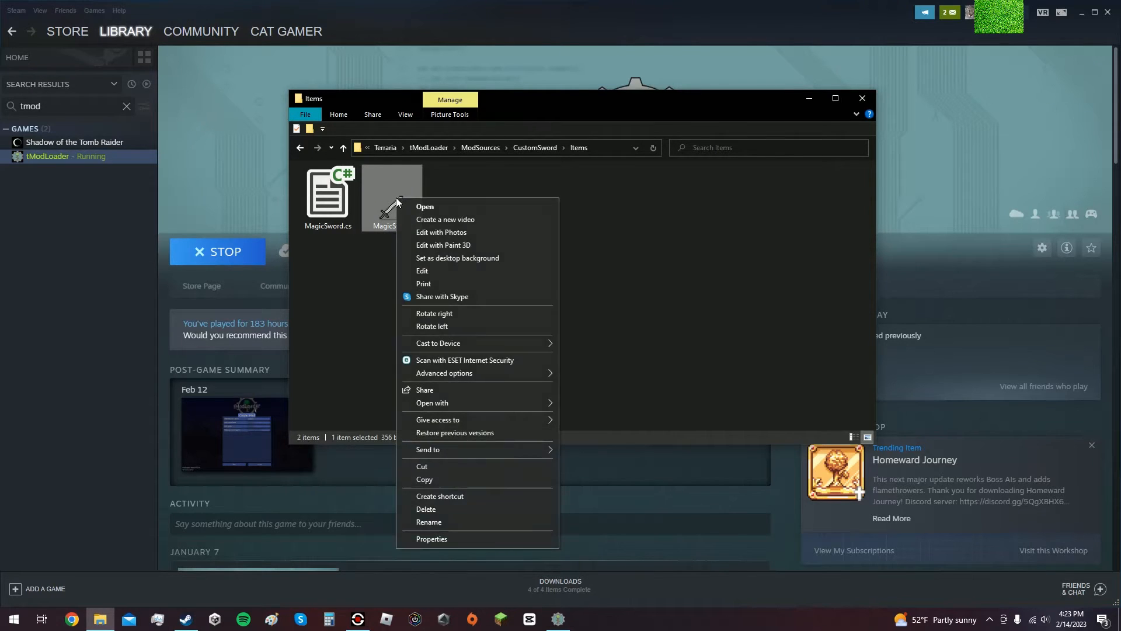
pyautogui.moveTo(491, 406)
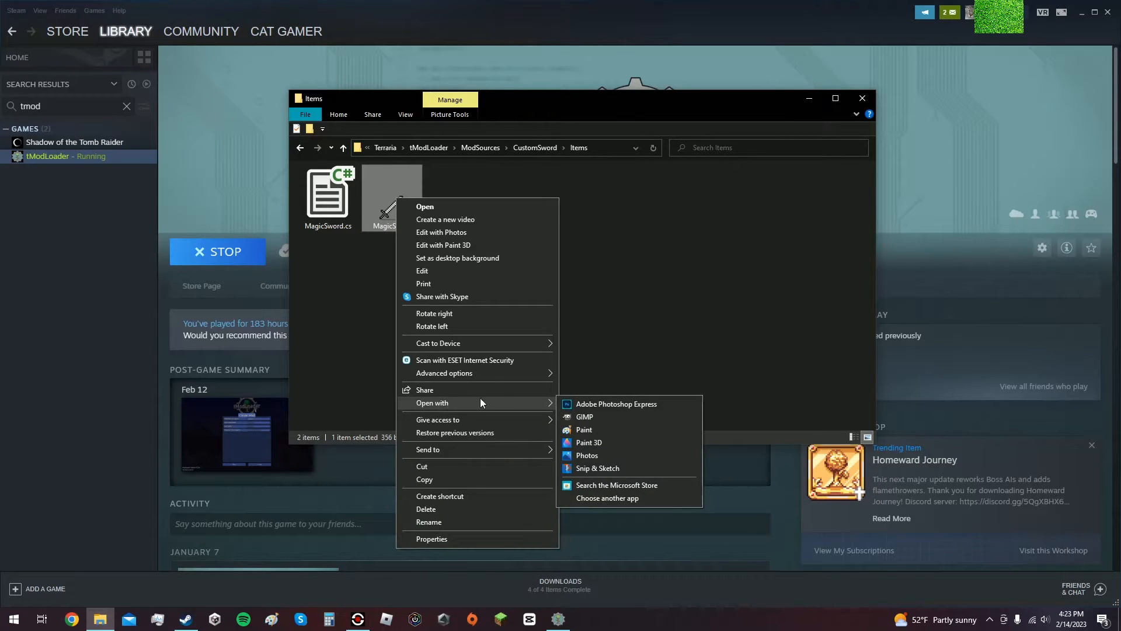
pyautogui.click(589, 418)
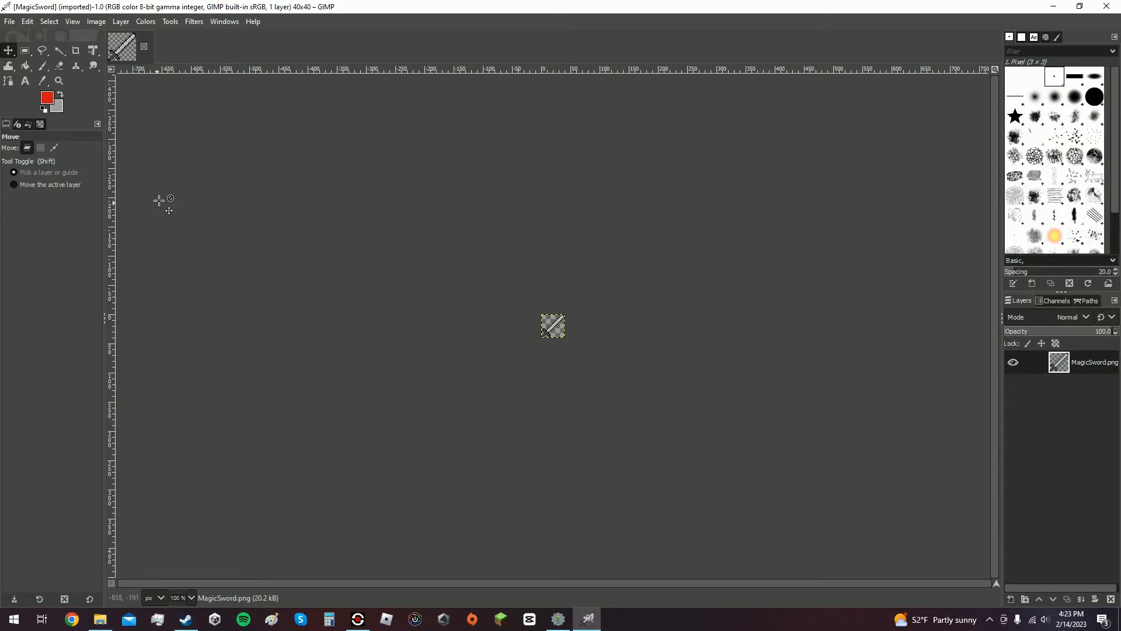
# Choose the Bucket Fill tool and set the foreground colour to dark green 2e6c21.
pyautogui.click(192, 598)
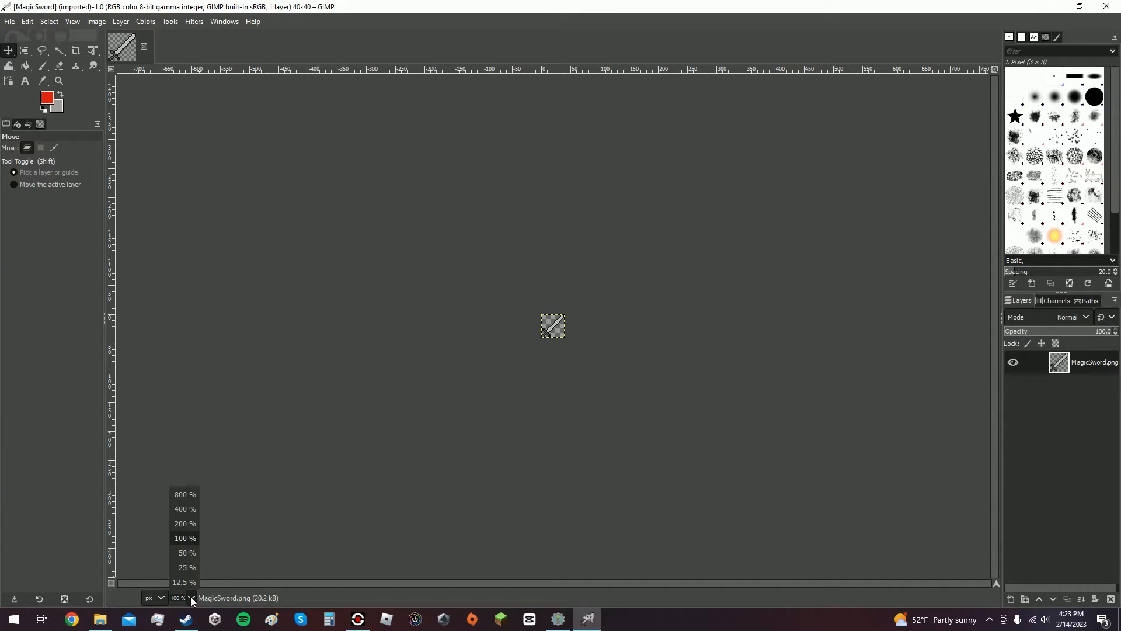
pyautogui.click(188, 494)
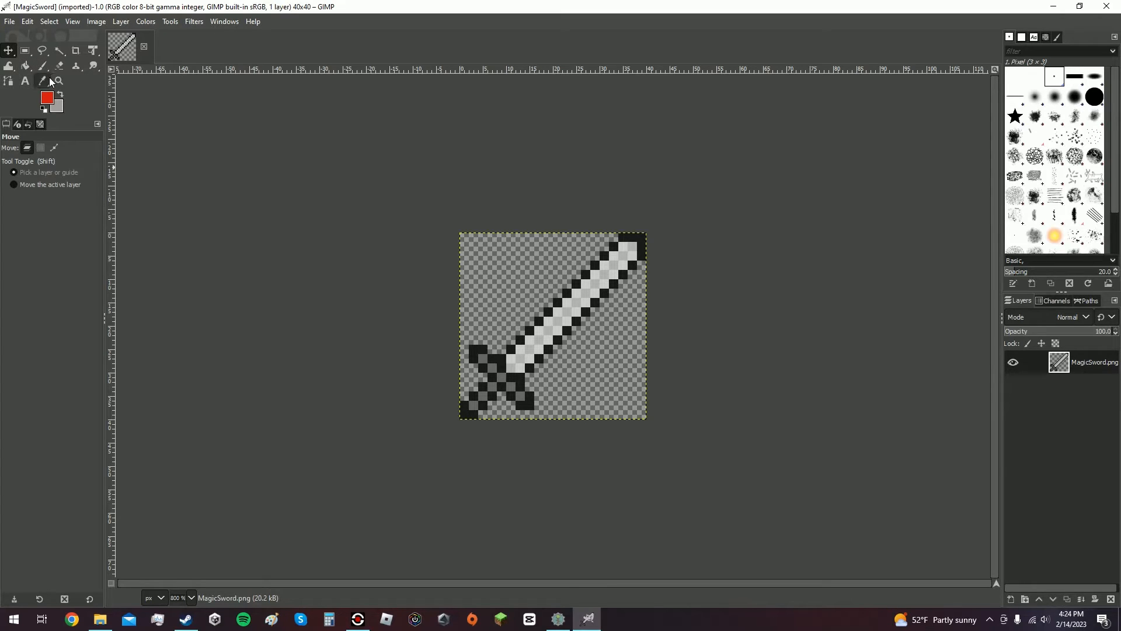
pyautogui.click(24, 67)
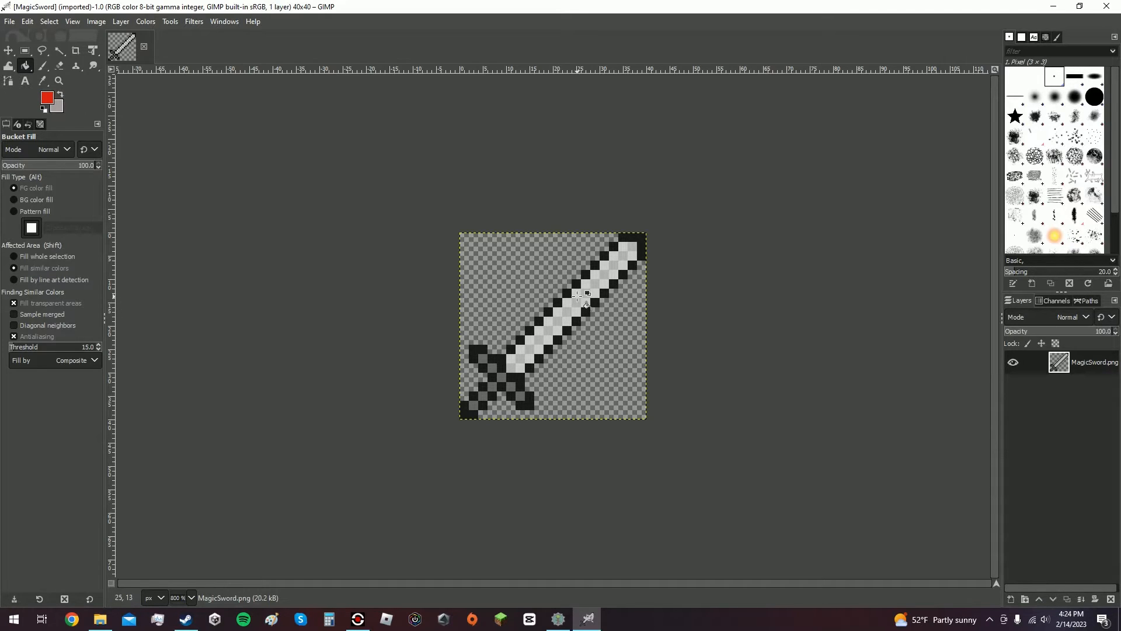
pyautogui.click(50, 103)
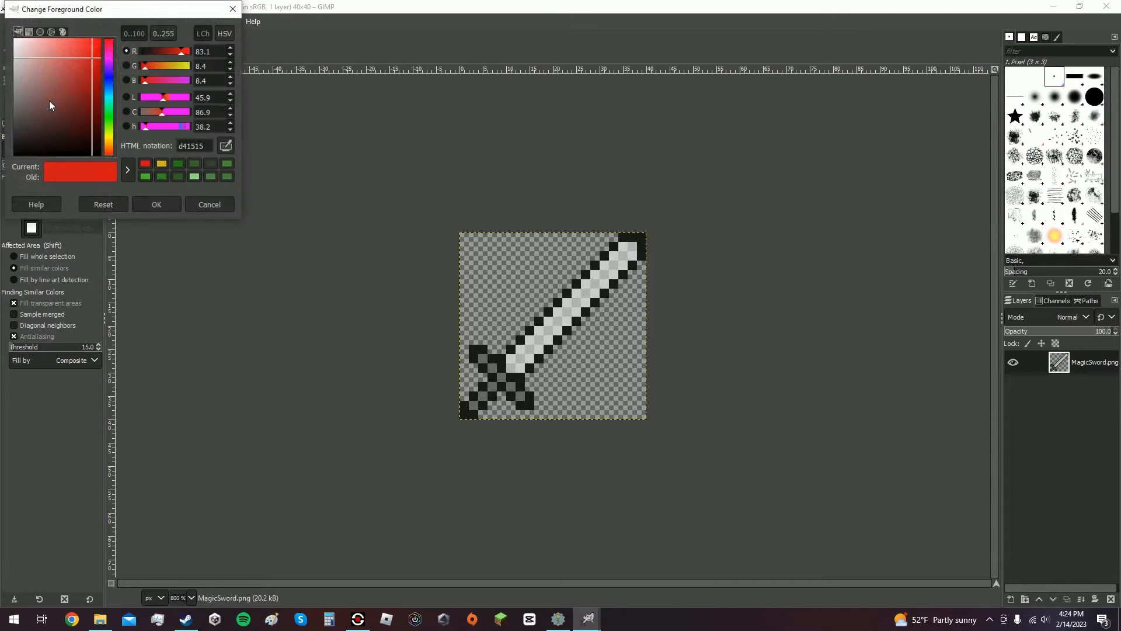
pyautogui.moveTo(111, 72); pyautogui.dragTo(124, 119)
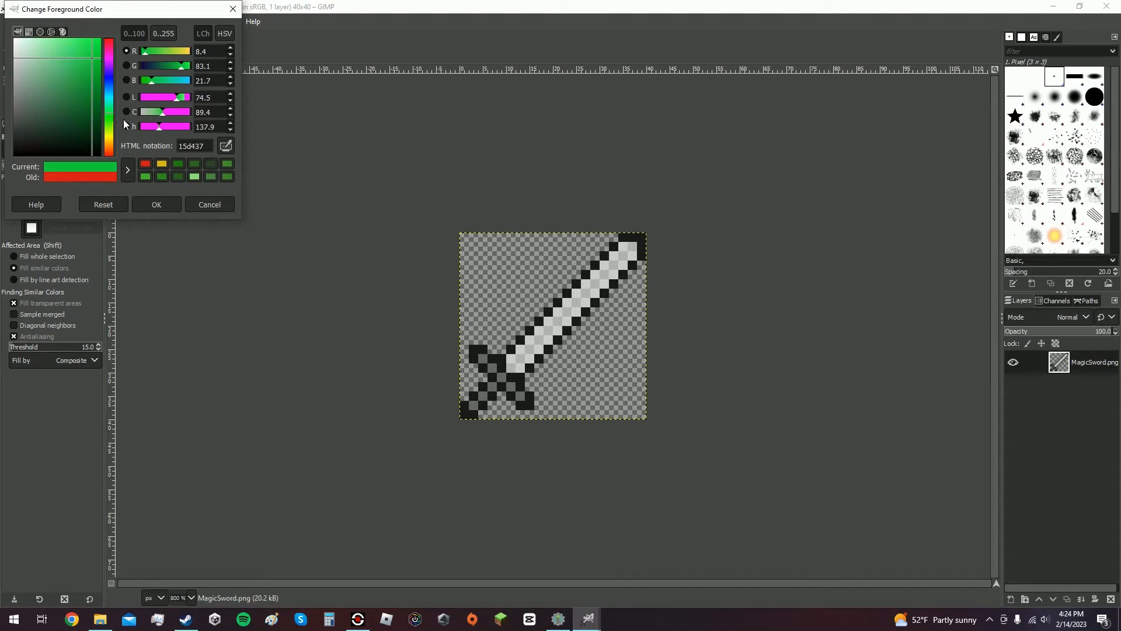
pyautogui.click(195, 164)
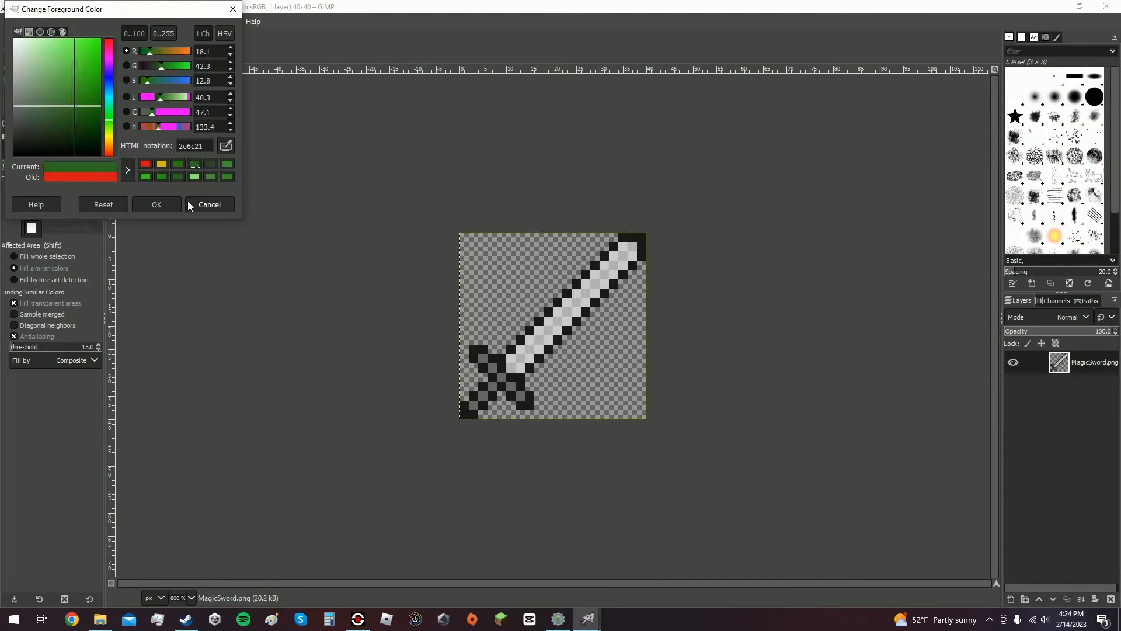
pyautogui.click(171, 205)
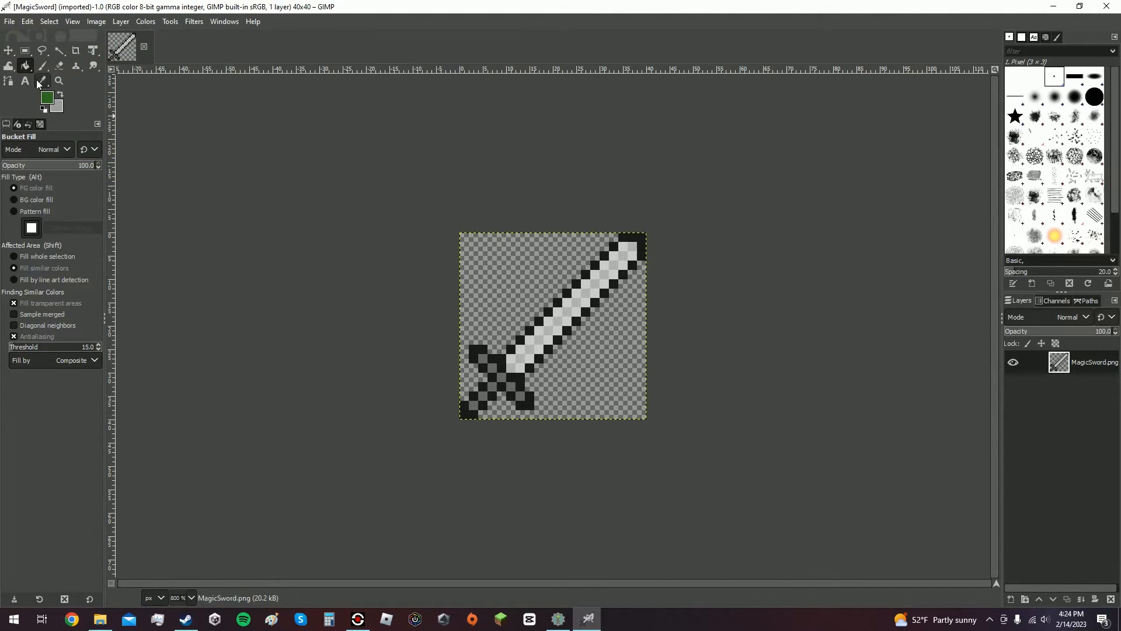
# Bucket-fill the light pixels of the upper half of the sword blade with green.
pyautogui.click(49, 97)
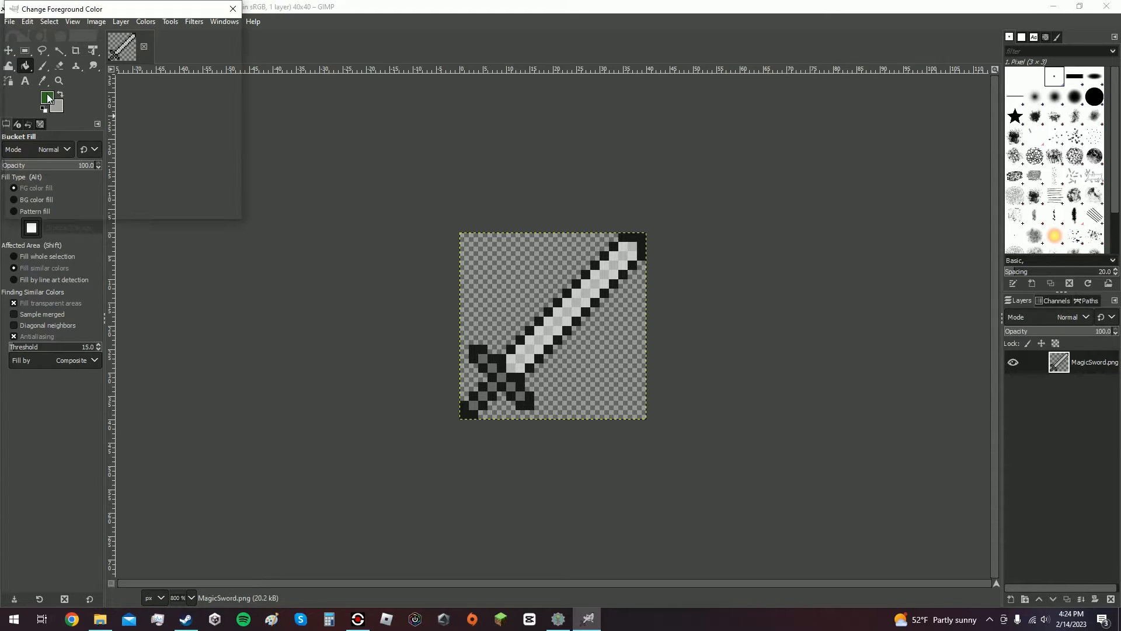
pyautogui.click(211, 203)
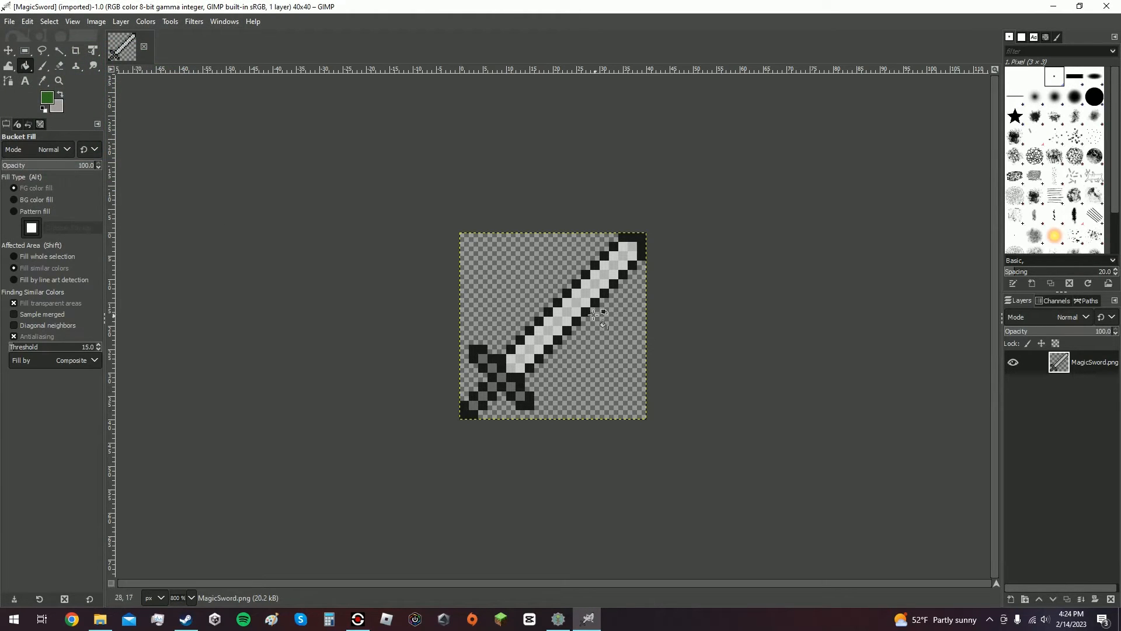
pyautogui.click(622, 249)
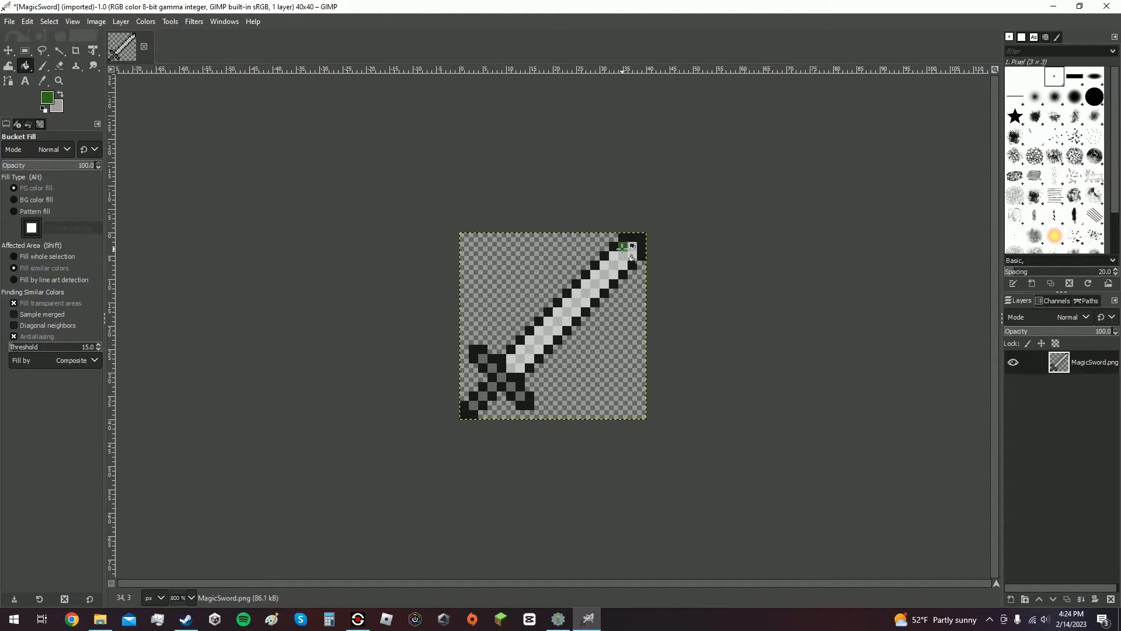
pyautogui.click(632, 249)
pyautogui.click(613, 257)
pyautogui.click(623, 266)
pyautogui.click(614, 267)
pyautogui.click(606, 267)
pyautogui.click(587, 288)
pyautogui.click(593, 282)
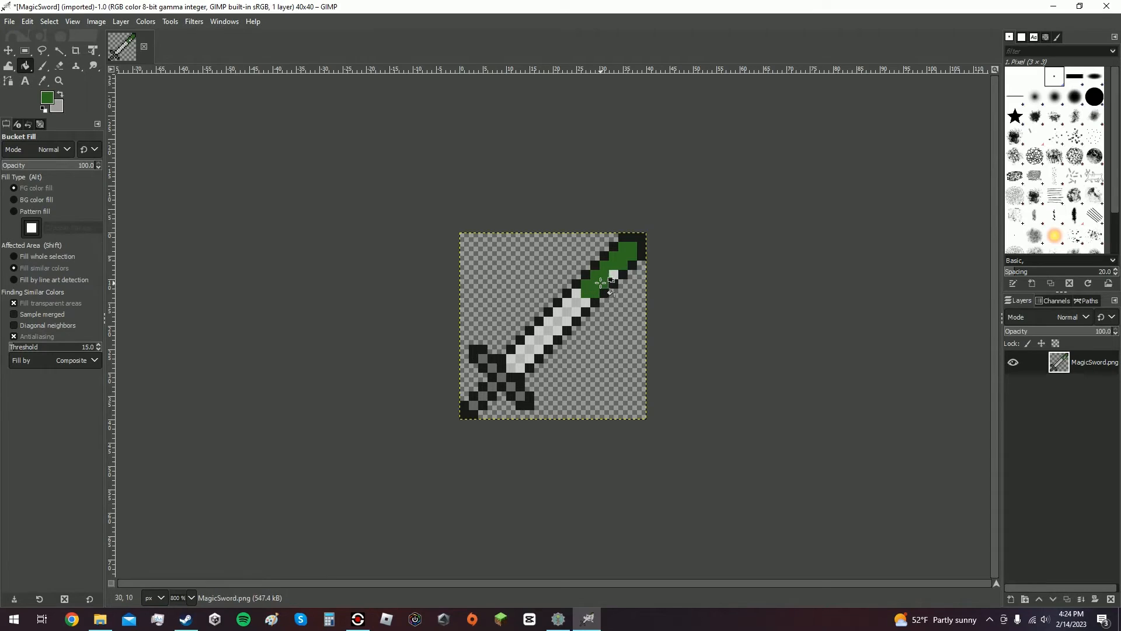
pyautogui.click(613, 274)
pyautogui.click(578, 290)
pyautogui.click(569, 310)
# Change the foreground colour to blue and fill the lower half of the blade with it.
pyautogui.click(49, 101)
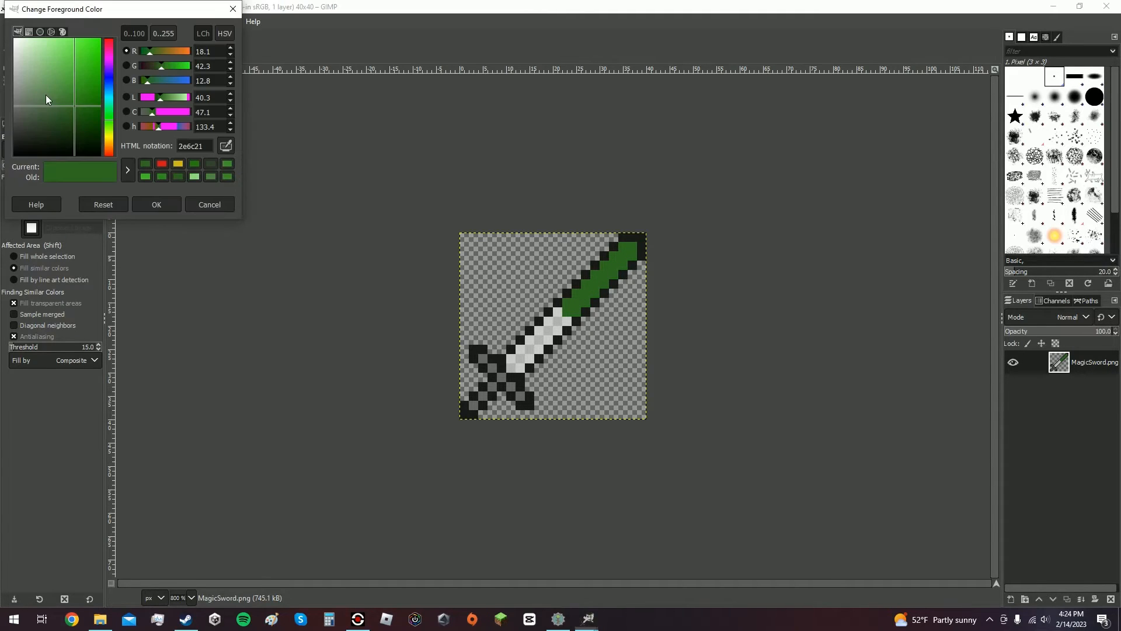
pyautogui.click(201, 206)
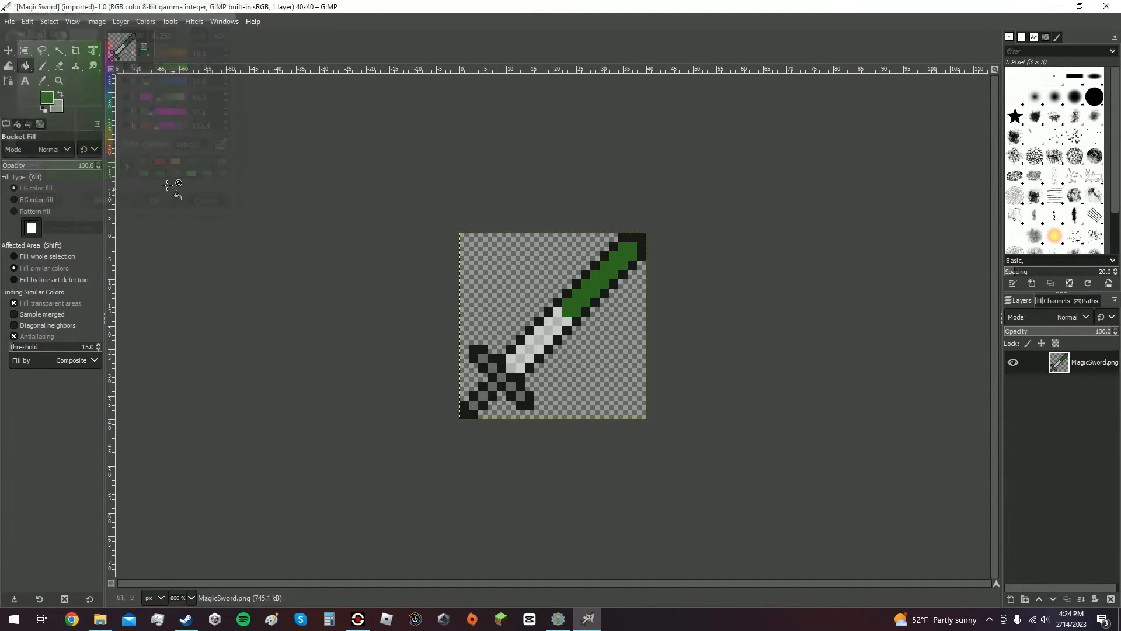
pyautogui.click(62, 93)
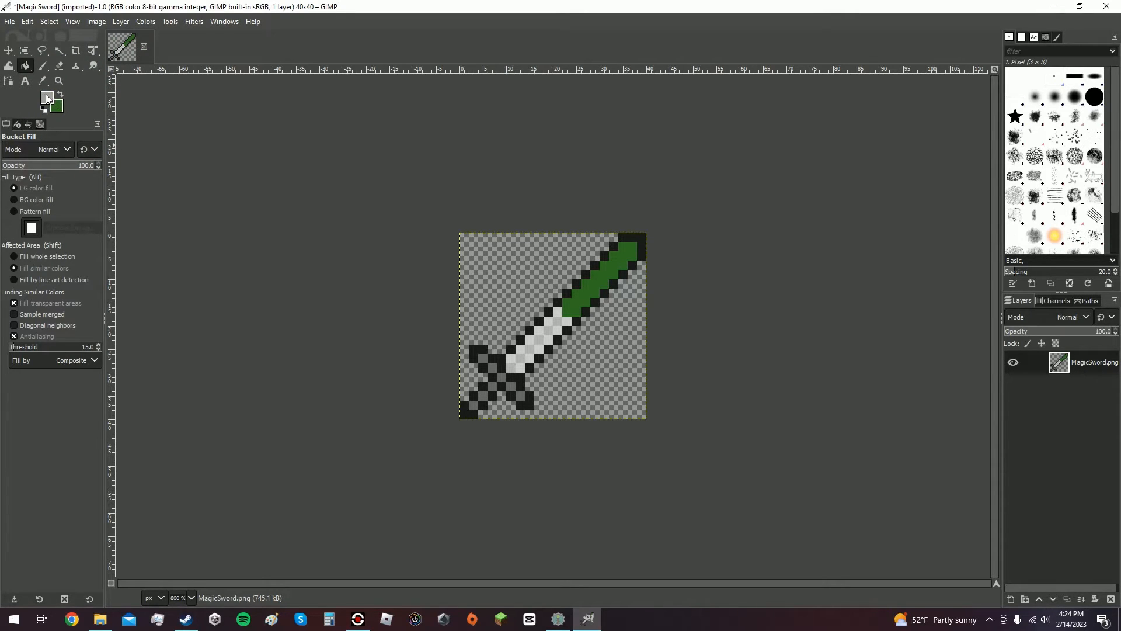
pyautogui.click(48, 98)
pyautogui.moveTo(110, 83)
pyautogui.mouseDown()
pyautogui.moveTo(86, 68)
pyautogui.moveTo(66, 75)
pyautogui.mouseUp()
pyautogui.click(156, 205)
pyautogui.moveTo(557, 312)
pyautogui.mouseDown()
pyautogui.moveTo(511, 361)
pyautogui.moveTo(556, 330)
pyautogui.mouseUp()
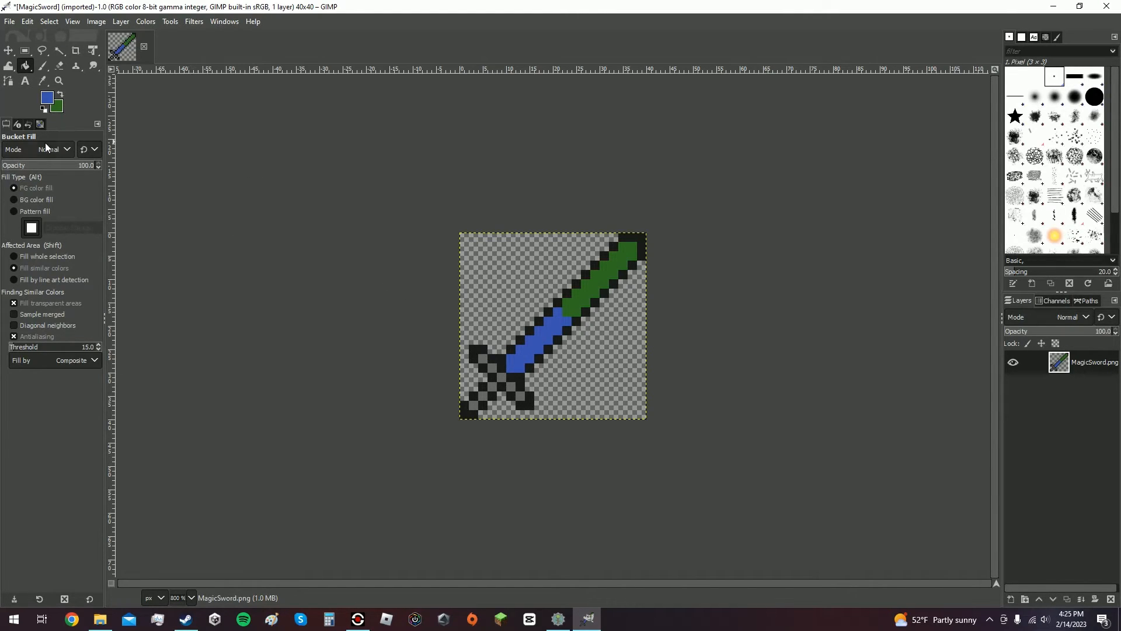
# Paint a freehand stroke beside the blade with the Paintbrush and undo it.
pyautogui.click(41, 66)
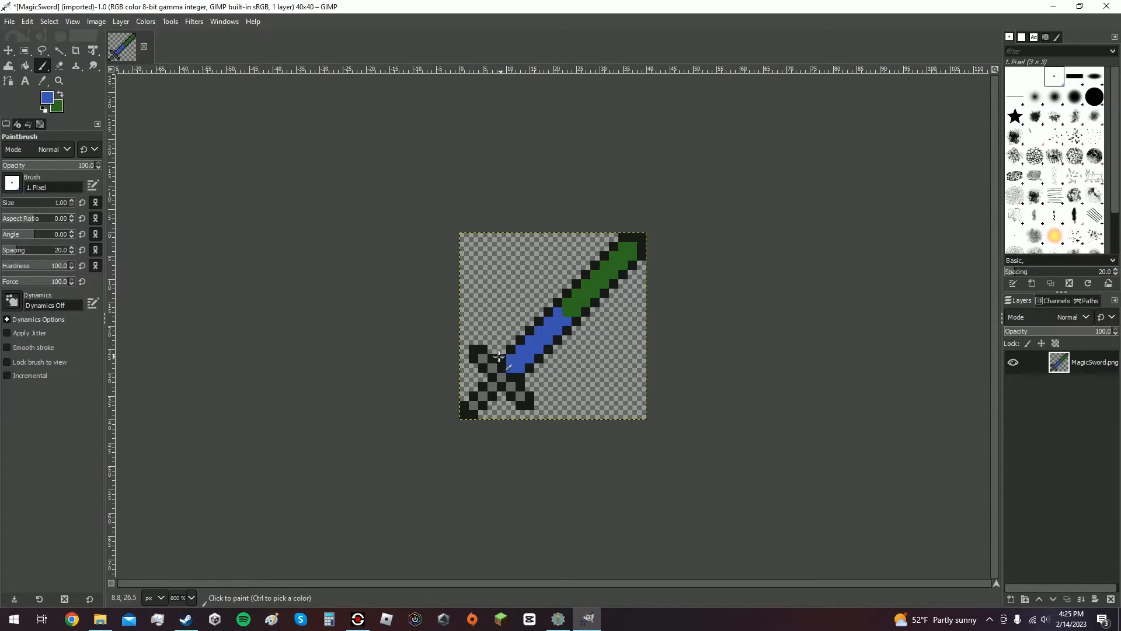
pyautogui.moveTo(535, 275)
pyautogui.mouseDown()
pyautogui.moveTo(512, 282)
pyautogui.moveTo(514, 316)
pyautogui.moveTo(537, 266)
pyautogui.moveTo(489, 311)
pyautogui.moveTo(536, 259)
pyautogui.moveTo(490, 314)
pyautogui.moveTo(514, 253)
pyautogui.mouseUp()
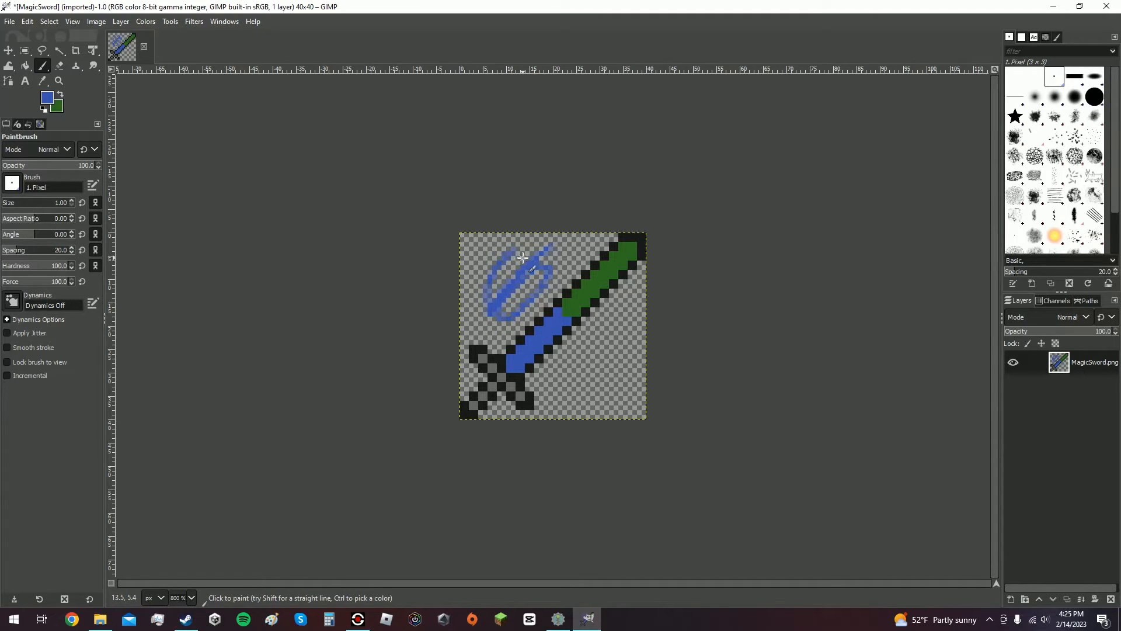
pyautogui.hotkey('ctrl', 'z')
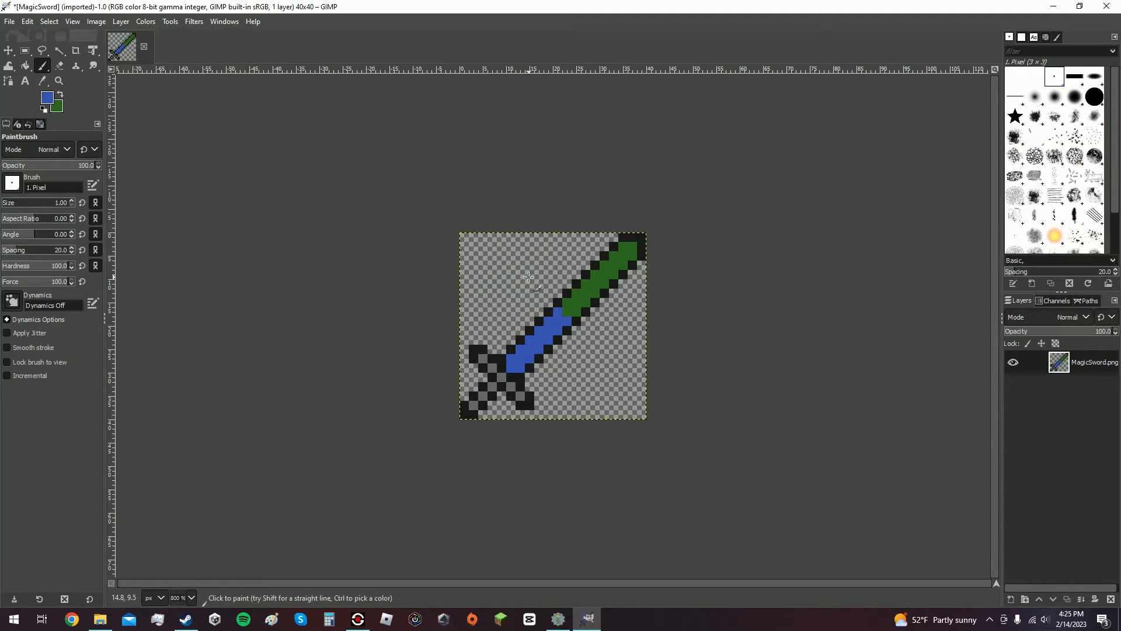
# Set the foreground colour to yellow d4ba15 and paint two yellow strokes on either side of the crossguard.
pyautogui.click(51, 98)
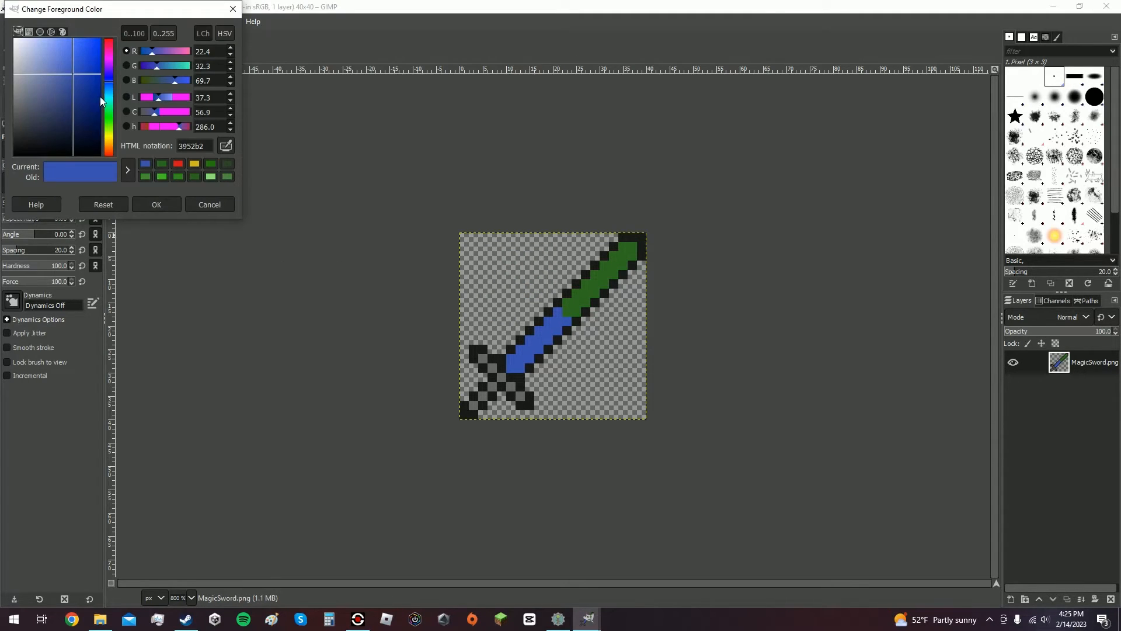
pyautogui.click(195, 164)
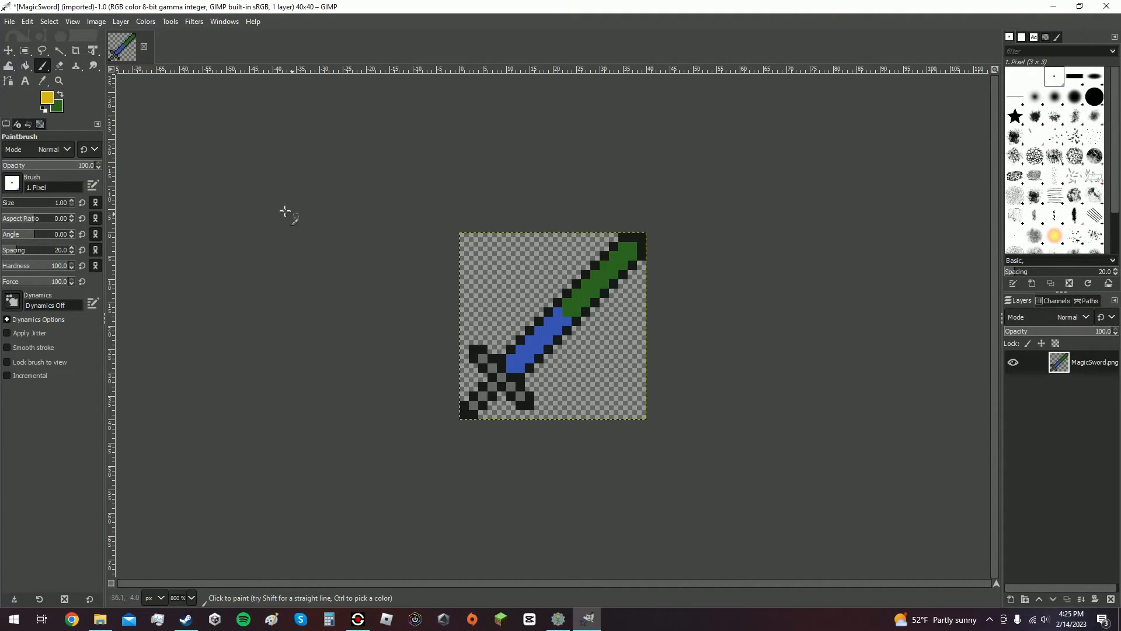
pyautogui.moveTo(472, 354)
pyautogui.mouseDown()
pyautogui.moveTo(493, 324)
pyautogui.moveTo(477, 340)
pyautogui.mouseUp()
pyautogui.moveTo(529, 403)
pyautogui.mouseDown()
pyautogui.moveTo(550, 373)
pyautogui.moveTo(530, 401)
pyautogui.mouseUp()
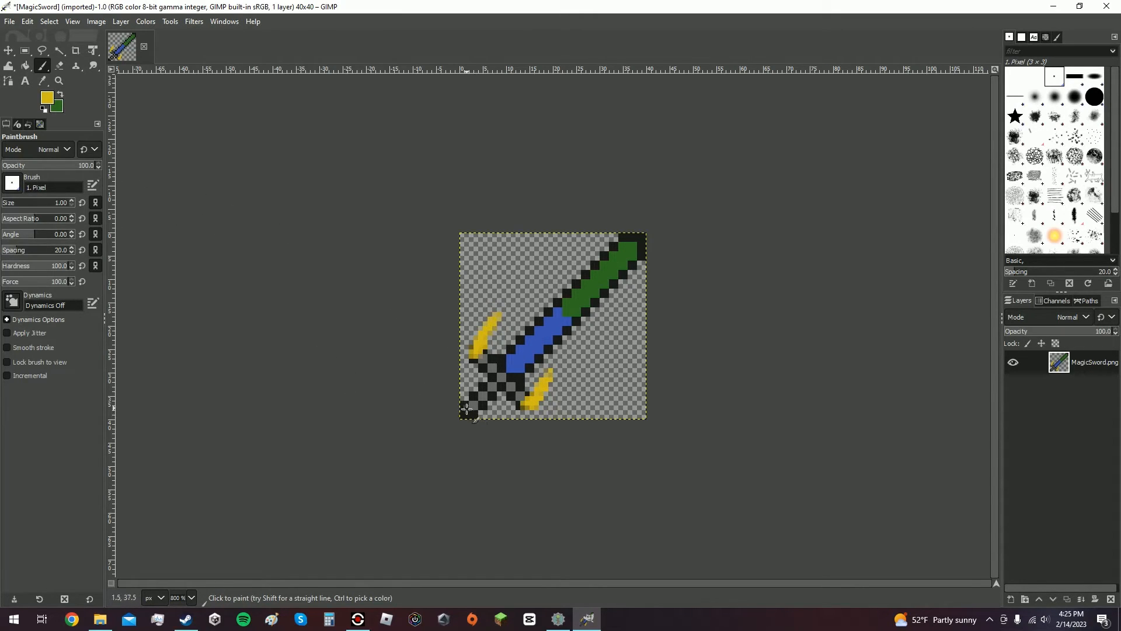
# Set the foreground colour to red and bucket-fill the pommel tip at the hilt's end.
pyautogui.click(46, 100)
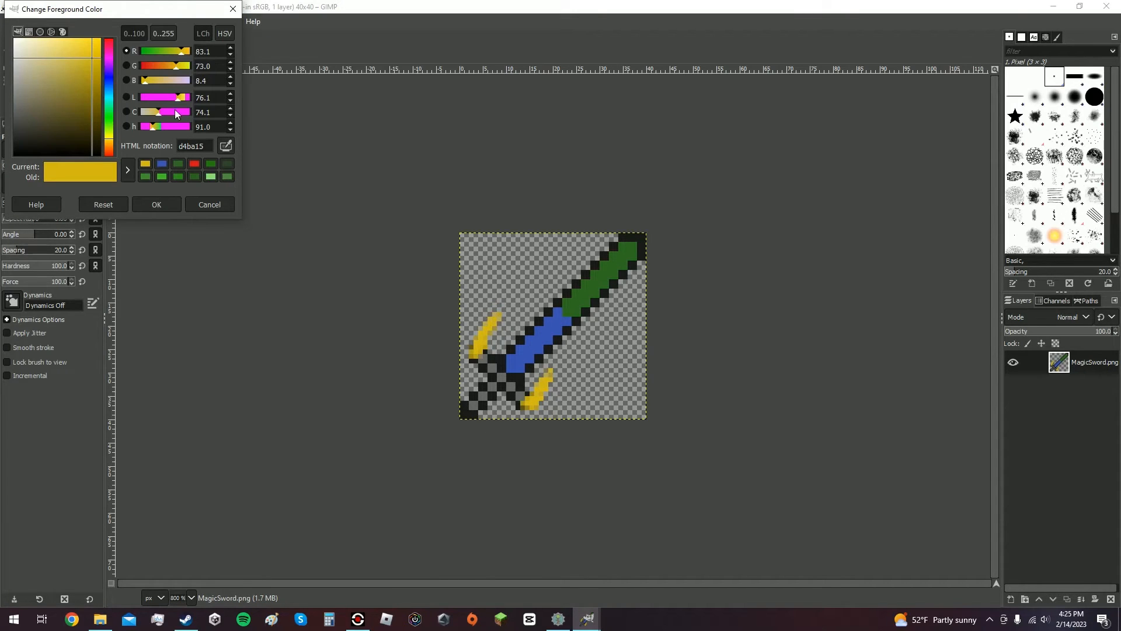
pyautogui.moveTo(108, 68); pyautogui.dragTo(109, 12)
pyautogui.click(157, 205)
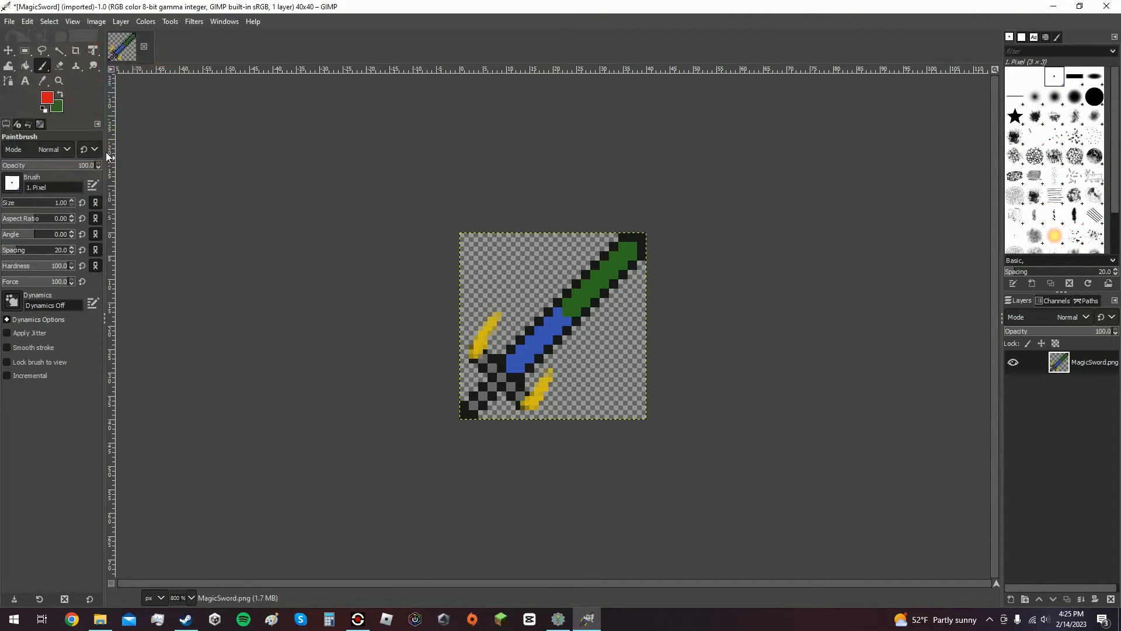
pyautogui.click(25, 65)
pyautogui.click(466, 413)
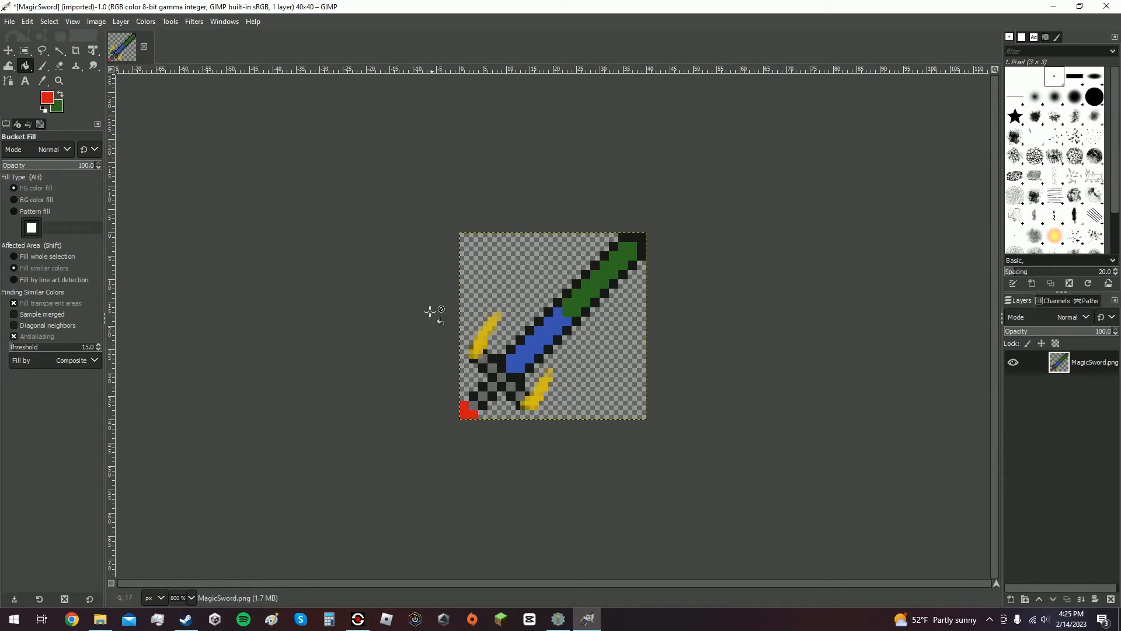
# Darken the foreground colour to 973737 and paint a pixel on the pommel tip with the Paintbrush.
pyautogui.click(47, 96)
pyautogui.moveTo(86, 78); pyautogui.dragTo(70, 91)
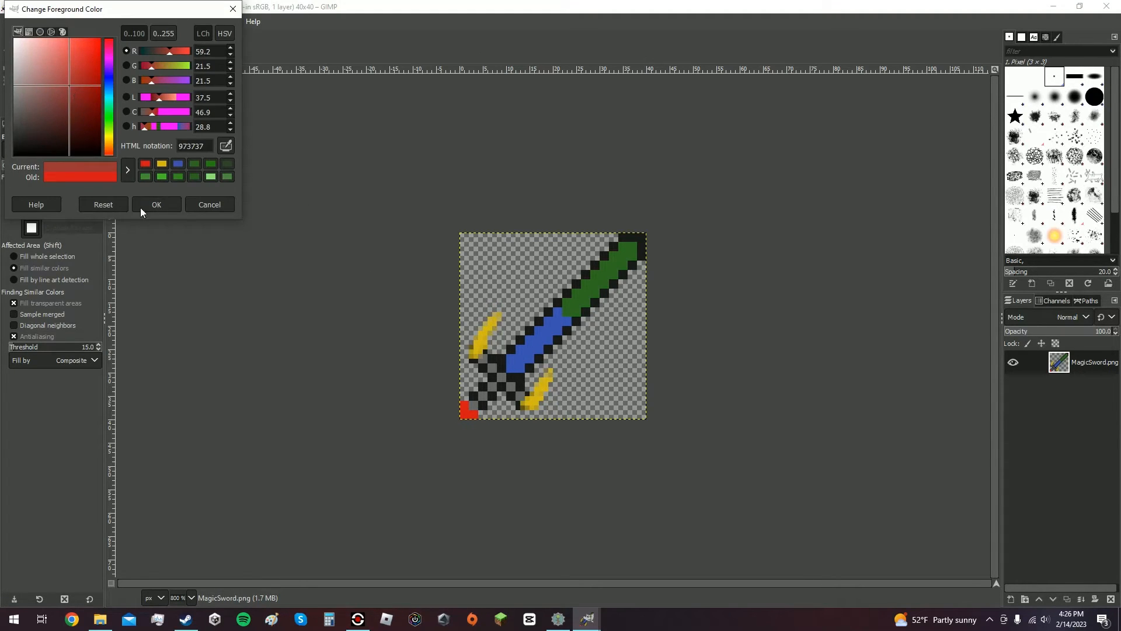
pyautogui.click(164, 203)
pyautogui.click(42, 66)
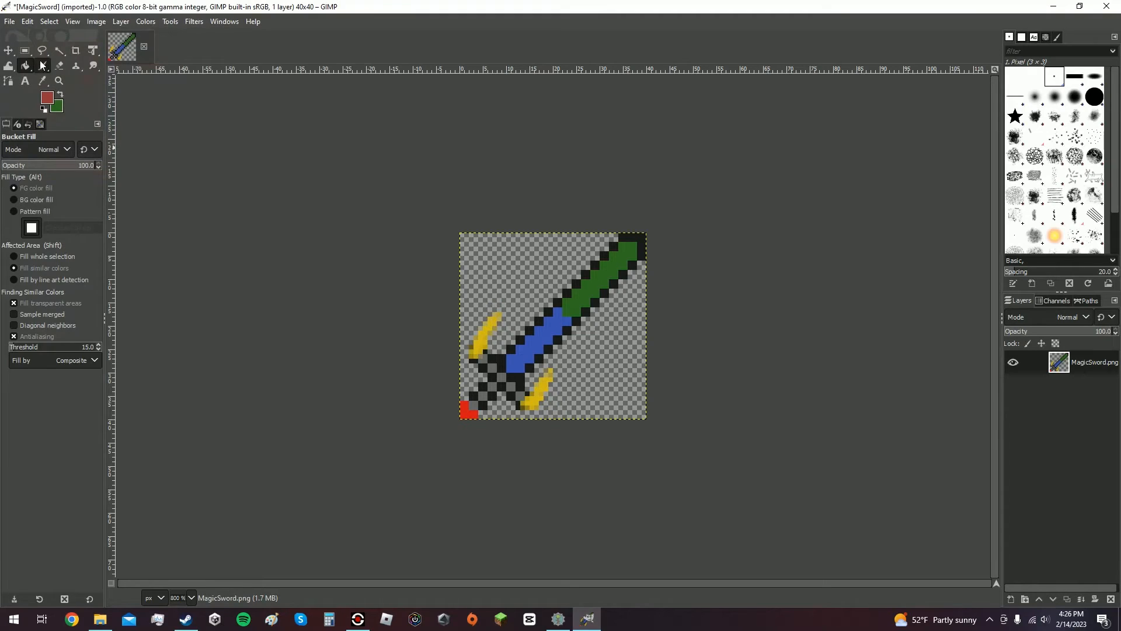
pyautogui.click(464, 414)
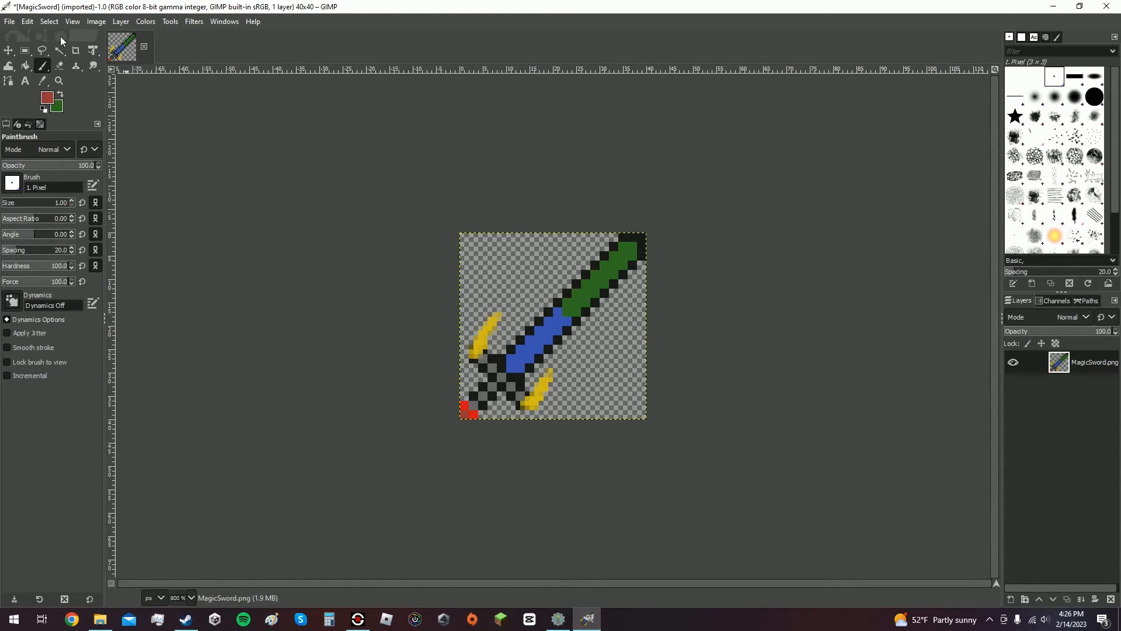
# Export the sprite as MagicSword.png with PNG image as the file type, replacing the existing file in the Items folder.
pyautogui.click(10, 22)
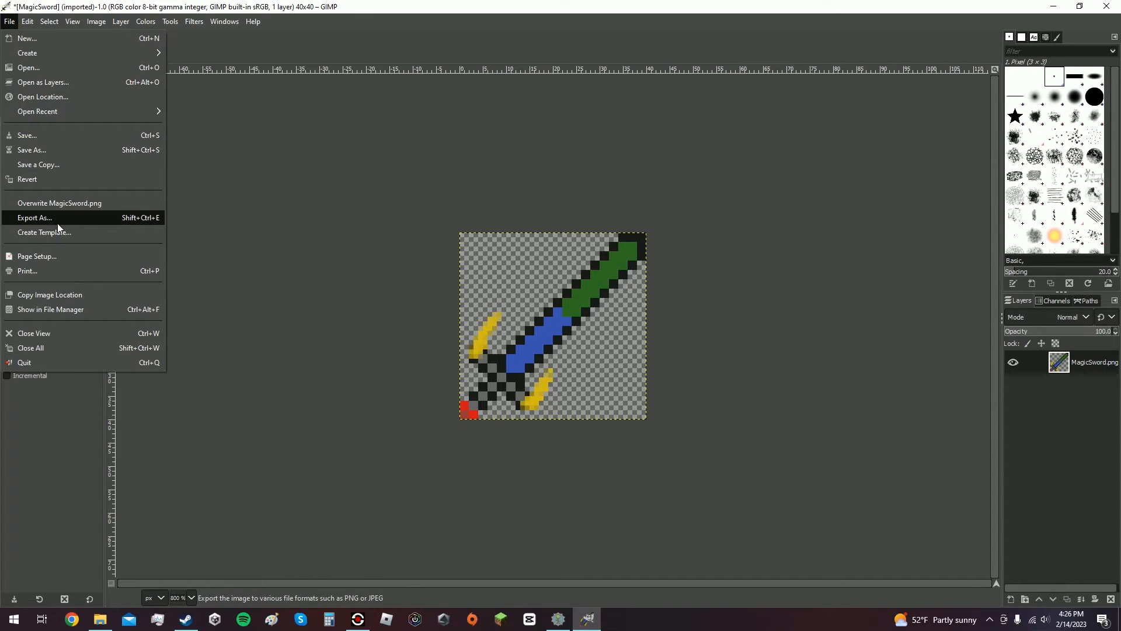
pyautogui.click(38, 218)
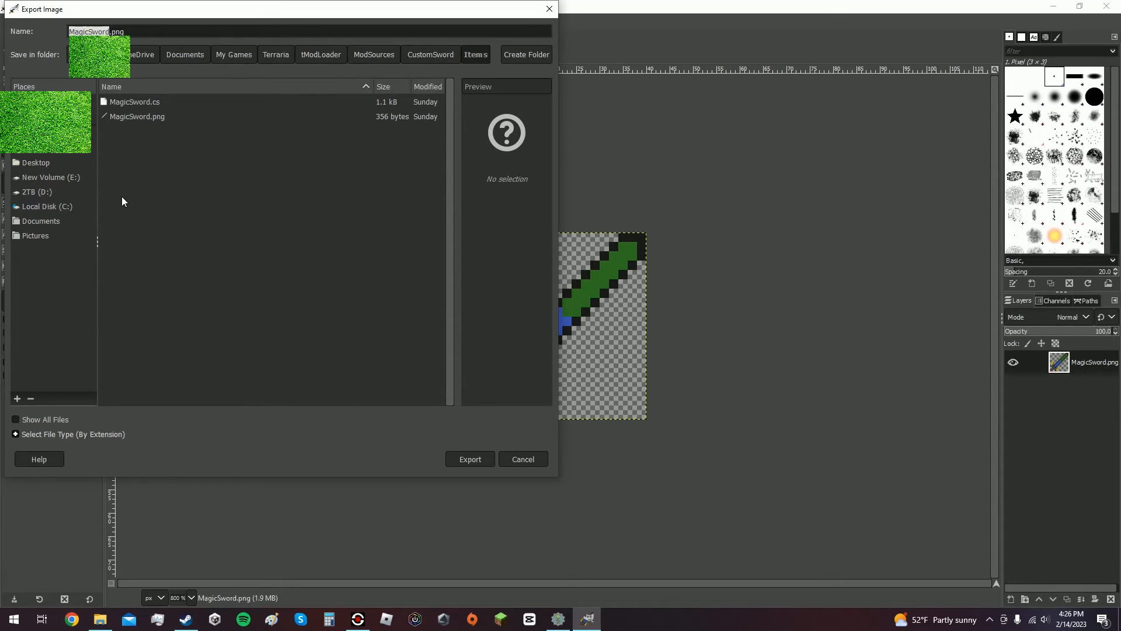
pyautogui.click(16, 434)
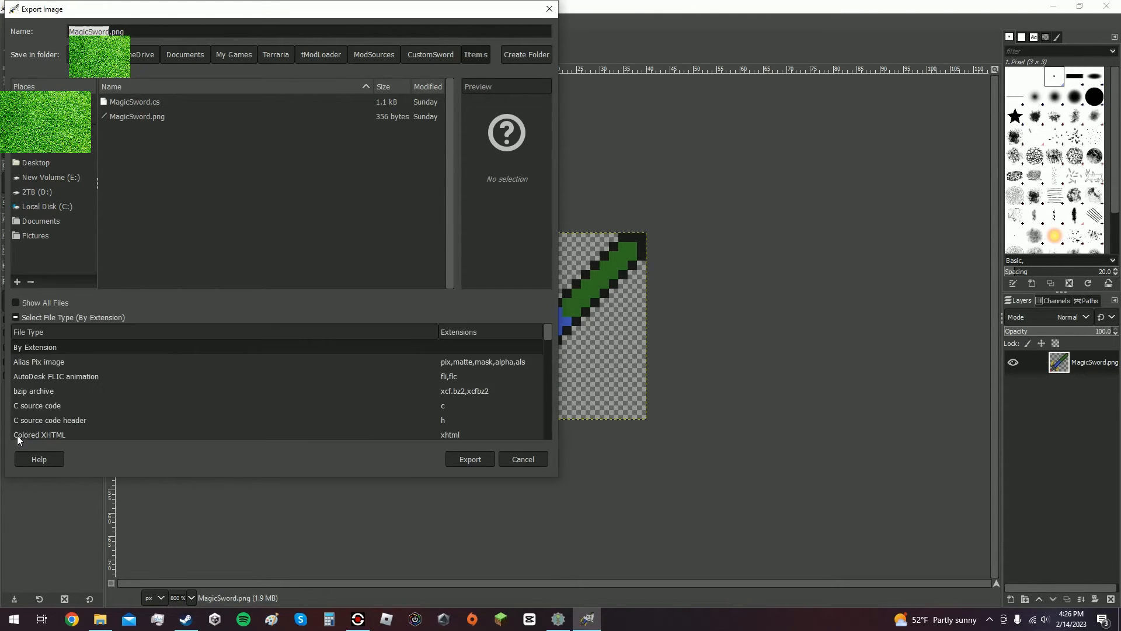
pyautogui.scroll(-10, 44, 383)
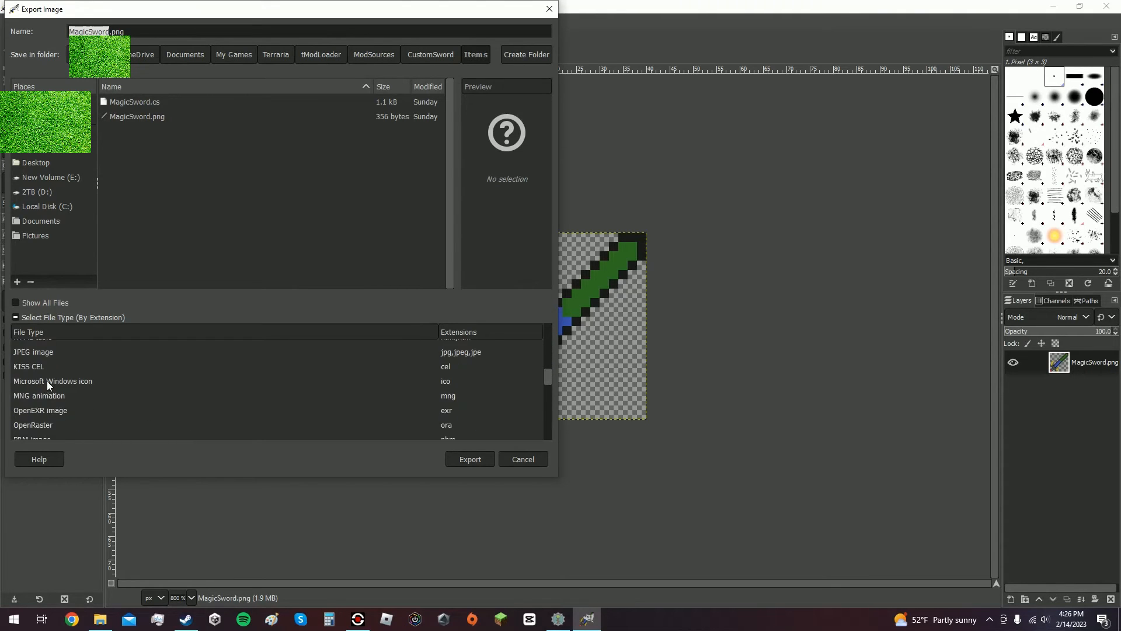
pyautogui.scroll(-3, 47, 382)
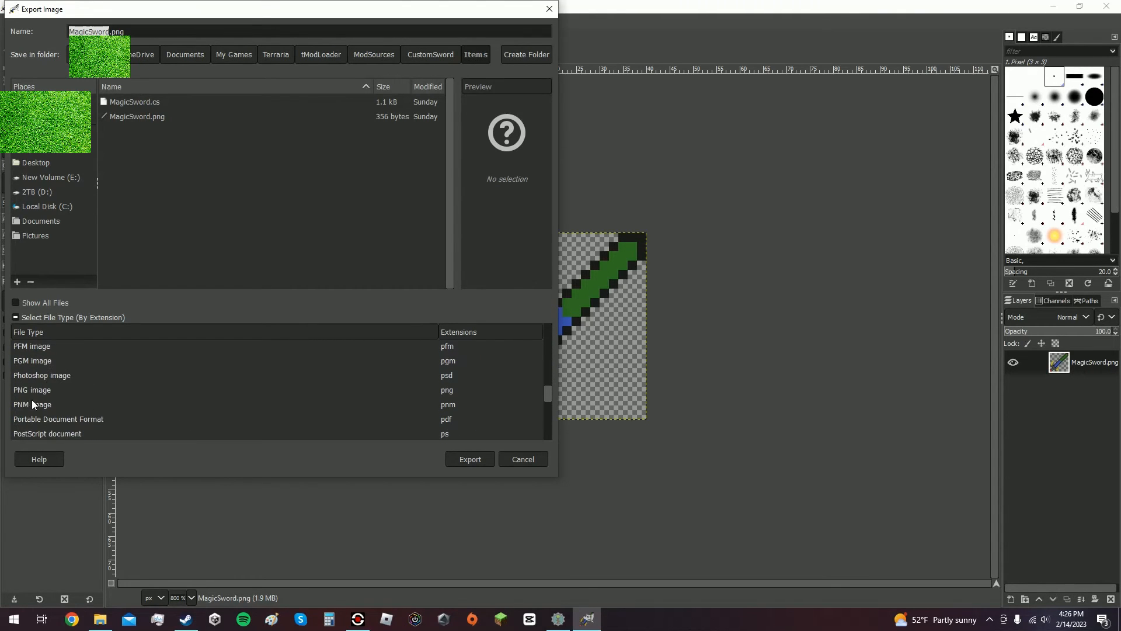
pyautogui.click(28, 388)
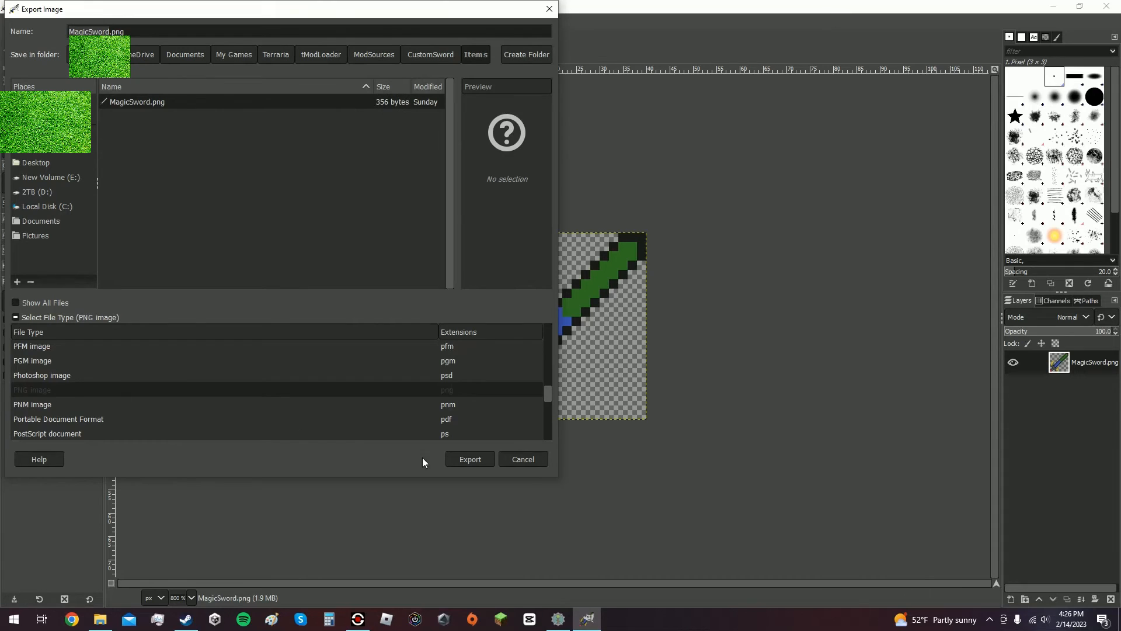
pyautogui.click(467, 461)
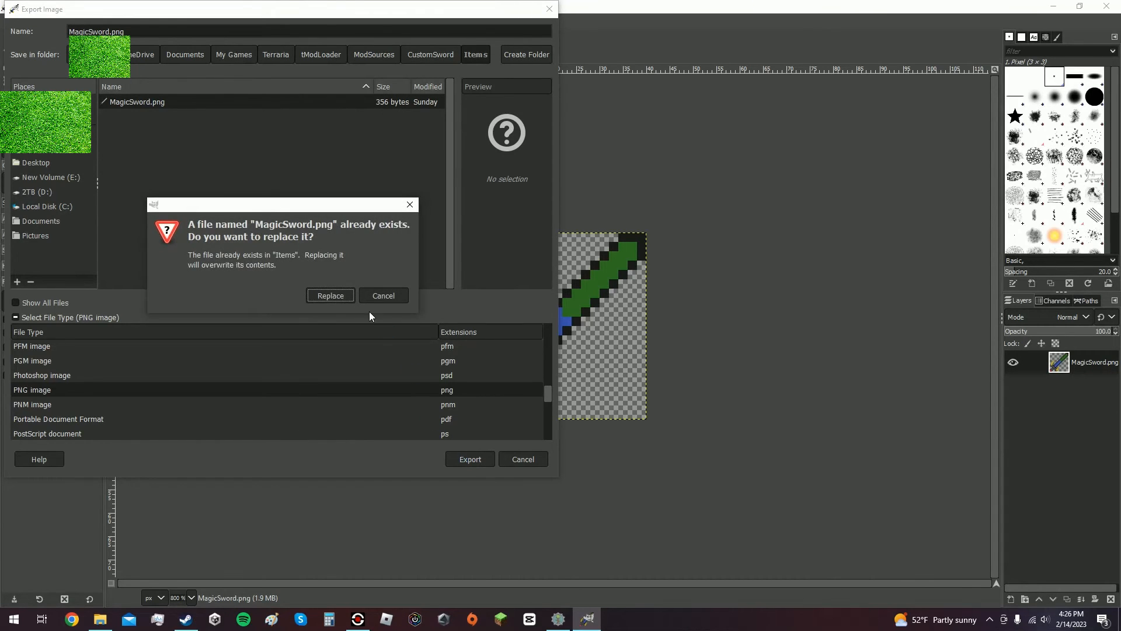
pyautogui.click(331, 295)
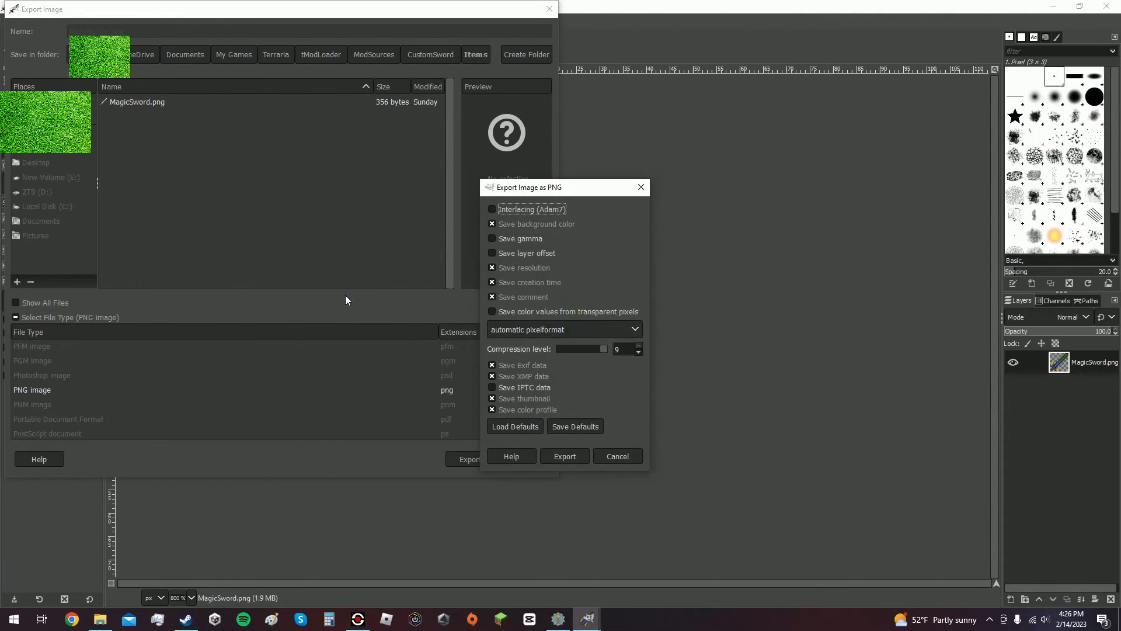
pyautogui.click(564, 456)
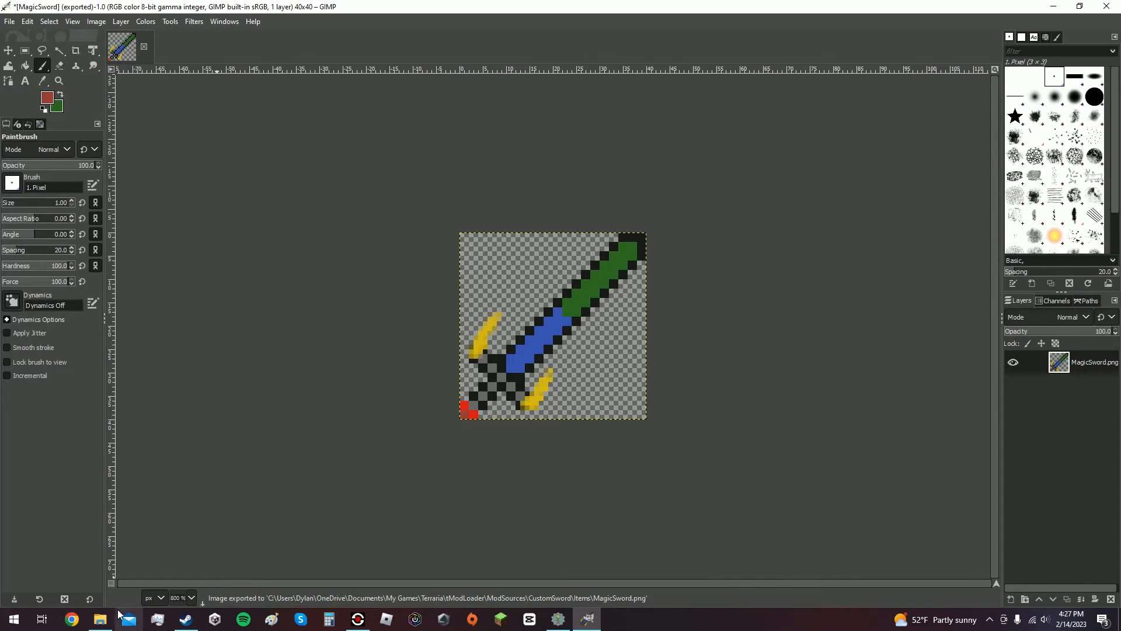
# Open the exported MagicSword.png from the mod's Items folder in an image viewer, then close the viewer and folder.
pyautogui.click(99, 619)
pyautogui.click(299, 148)
pyautogui.click(316, 148)
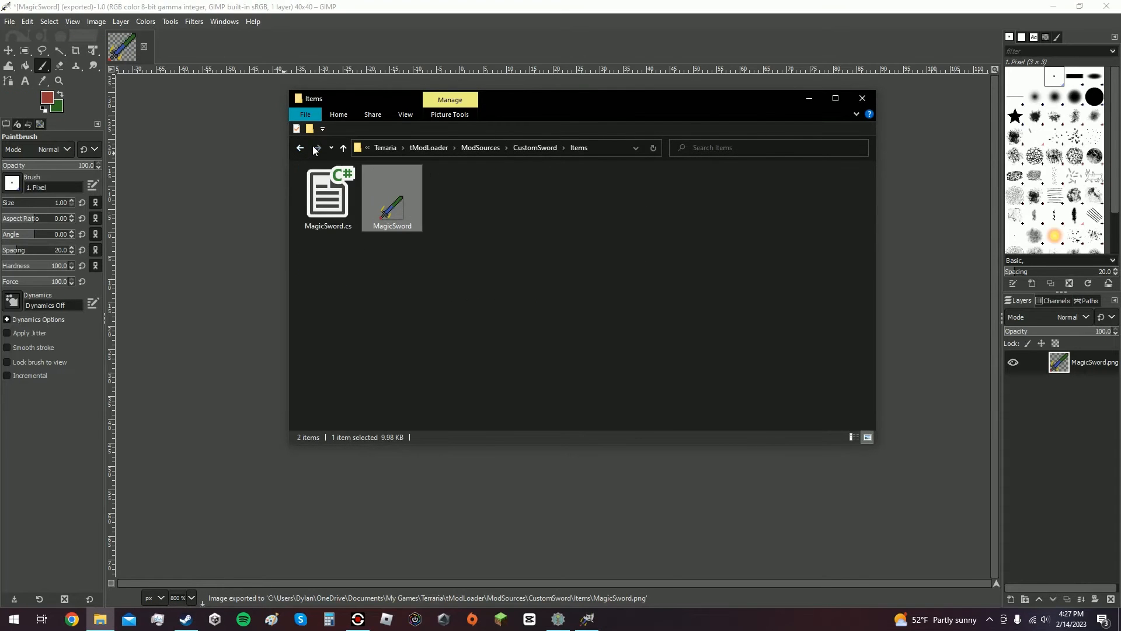
pyautogui.doubleClick(388, 211)
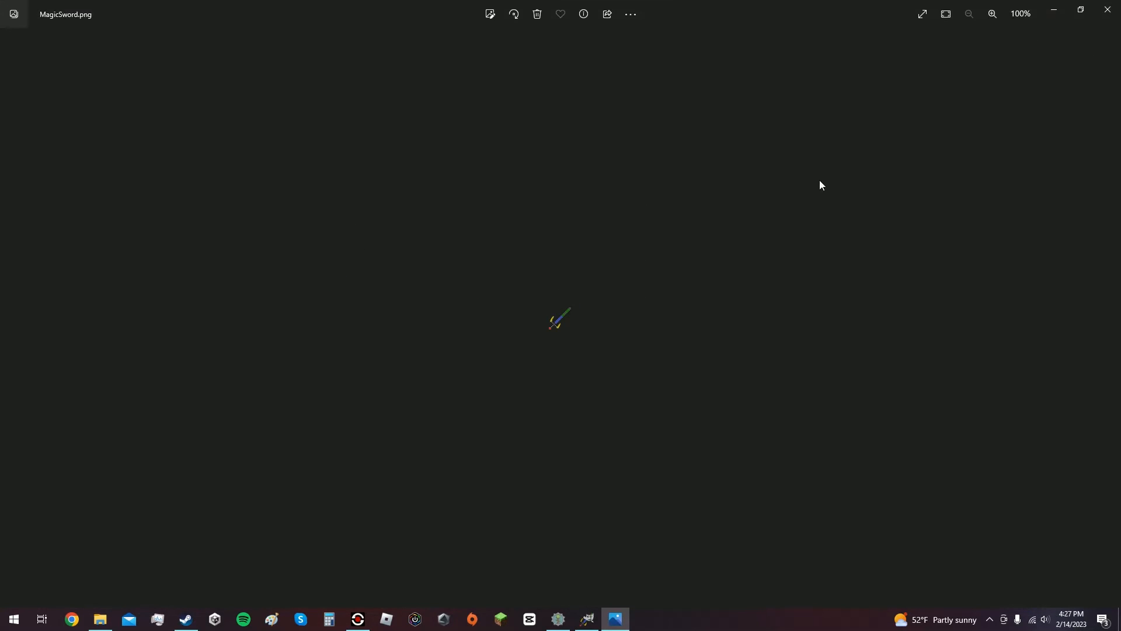
pyautogui.click(1107, 6)
pyautogui.click(862, 99)
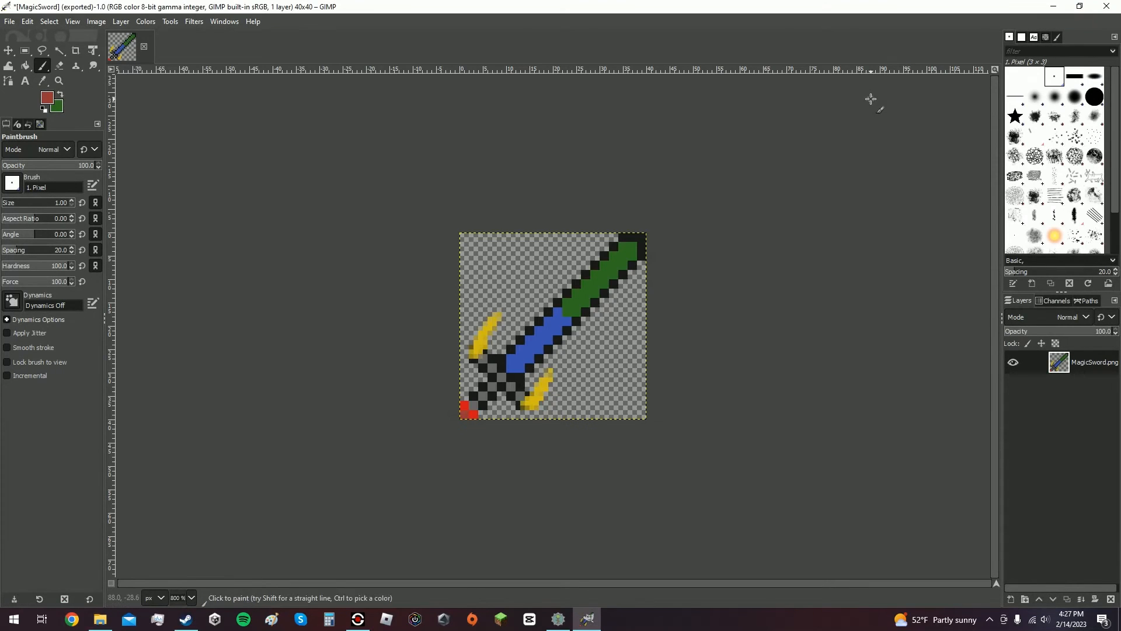
# Quit GIMP, discarding the unsaved changes.
pyautogui.click(1106, 7)
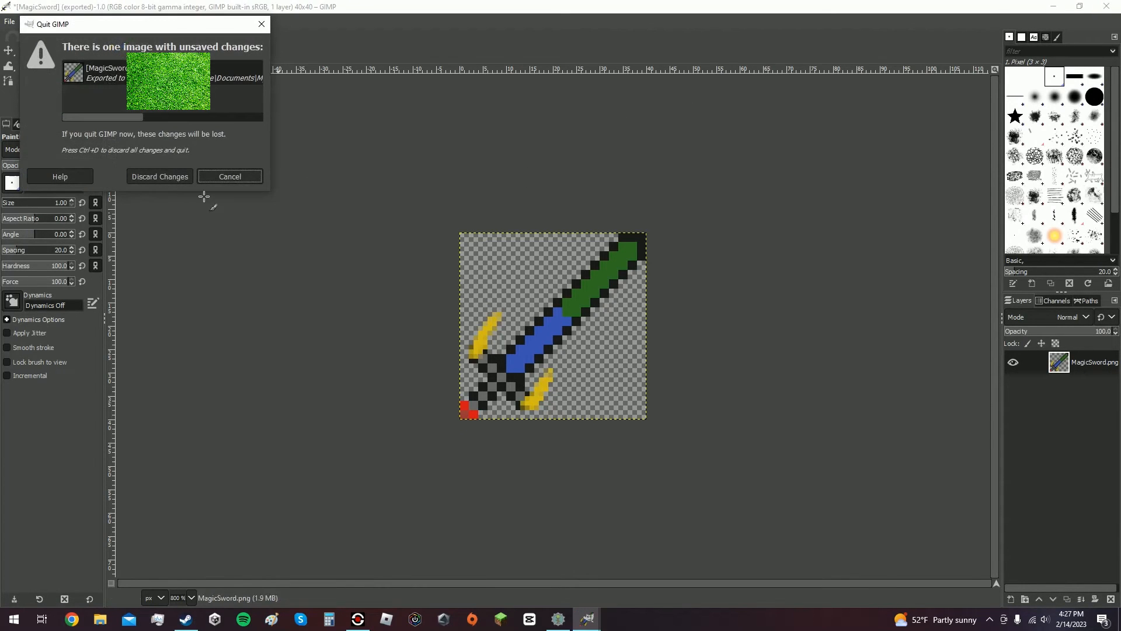
pyautogui.click(162, 180)
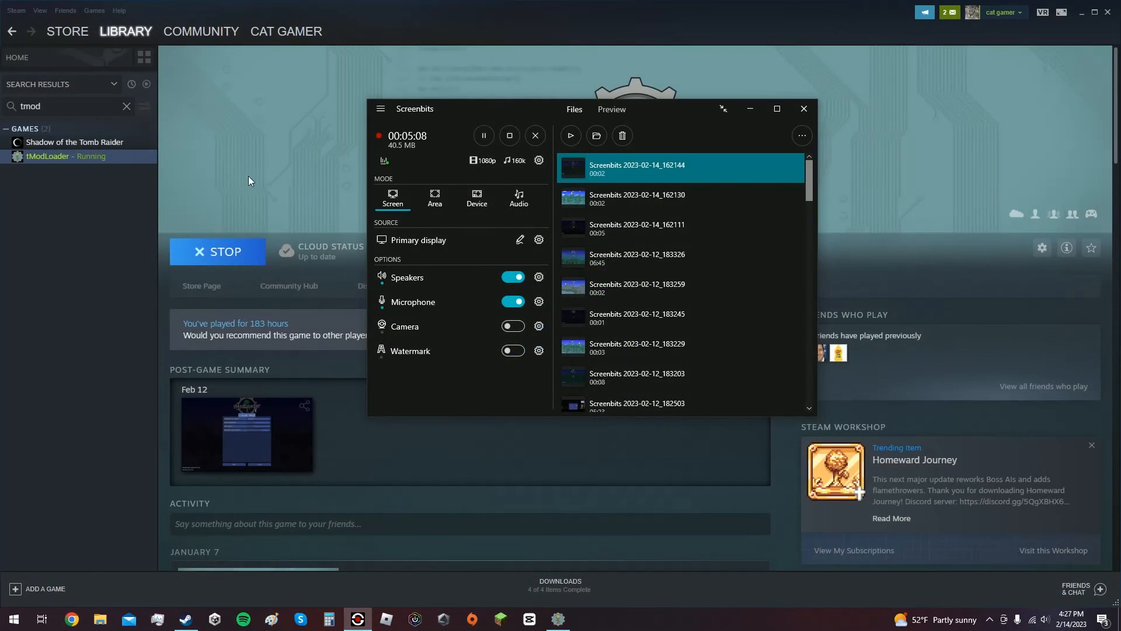
# Switch to tModLoader and Build + Reload the CustomSword mod from Mod Sources.
pyautogui.click(395, 480)
pyautogui.click(558, 619)
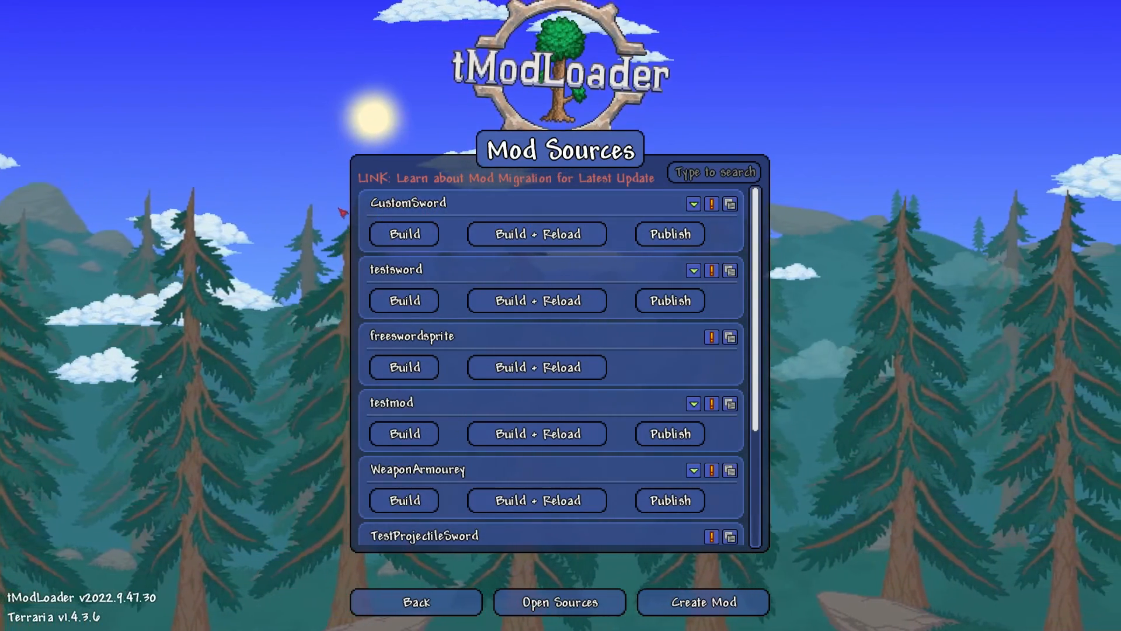
pyautogui.click(518, 234)
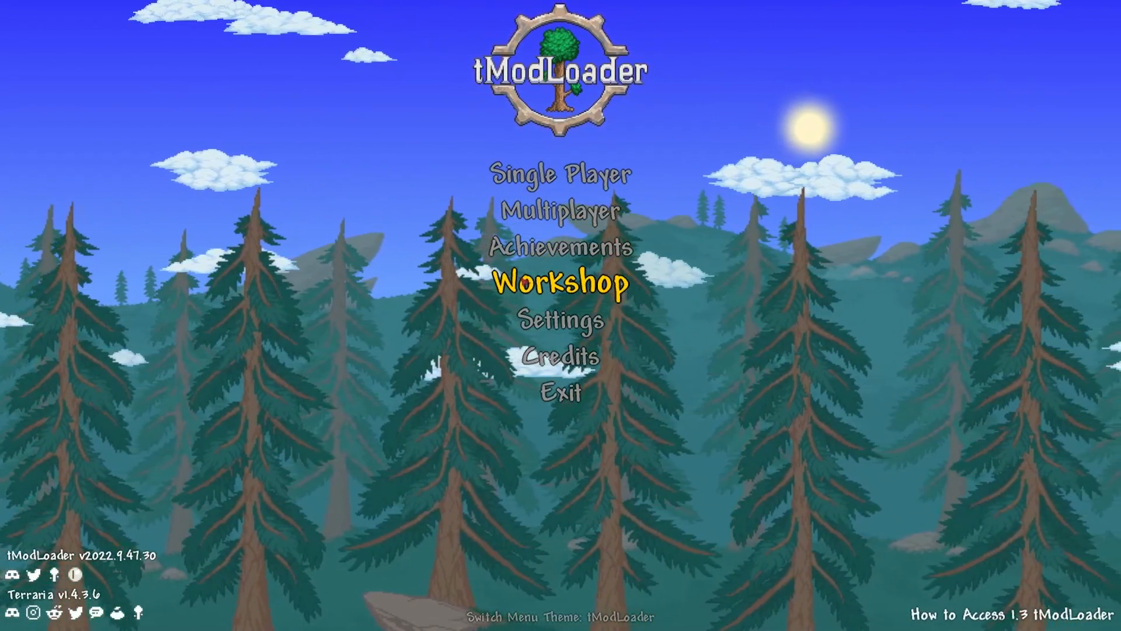
# Start Single Player and enter the world with the second, Journey-mode character.
pyautogui.click(533, 178)
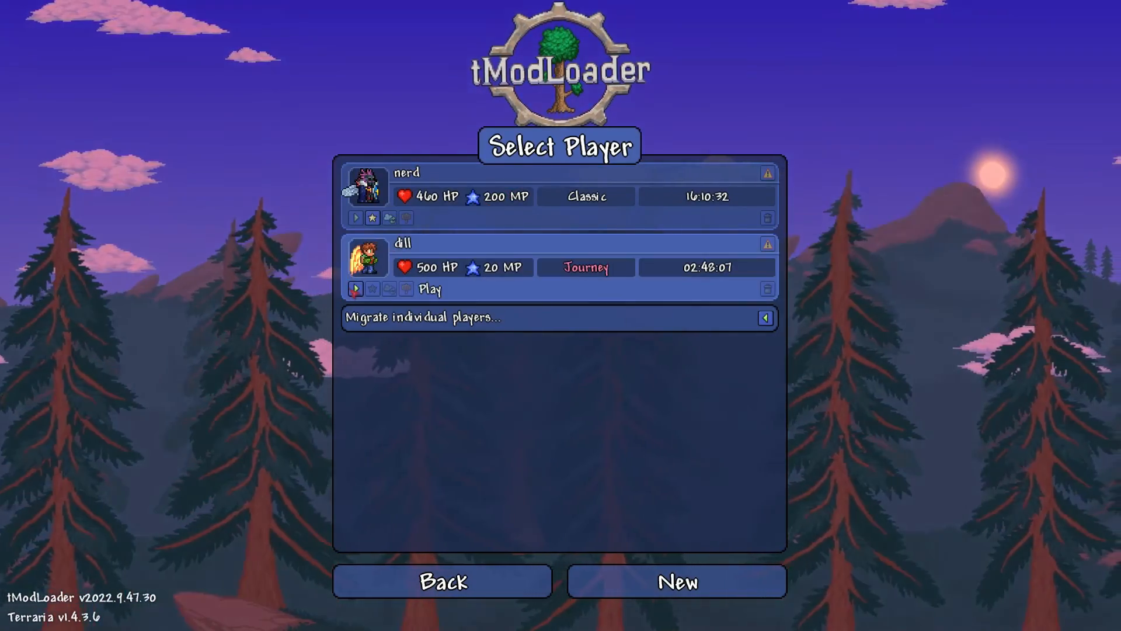
pyautogui.click(357, 287)
pyautogui.click(356, 218)
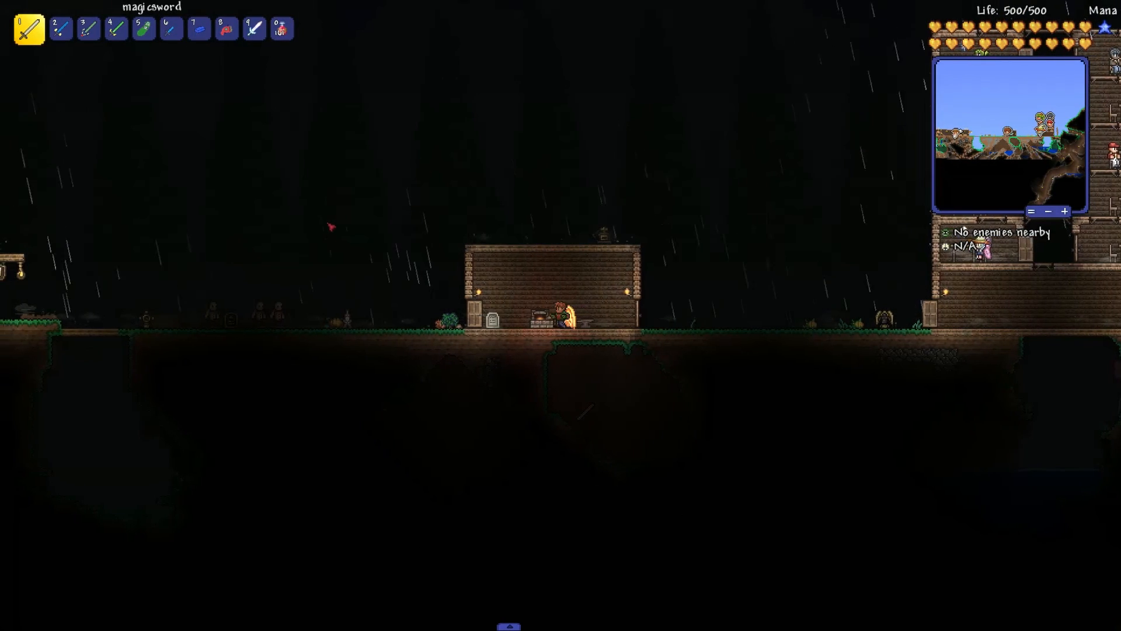
# Take the Magic Sword from the Journey item menu filtered to mod-specific items, then close the inventory.
pyautogui.press('Escape')
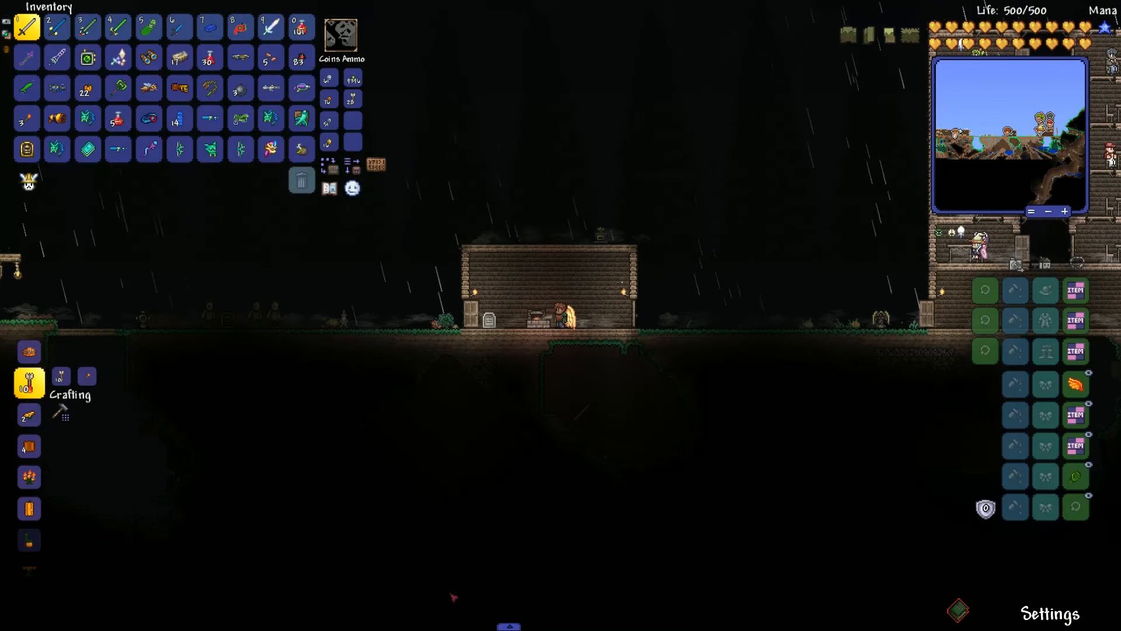
pyautogui.click(509, 626)
pyautogui.click(383, 607)
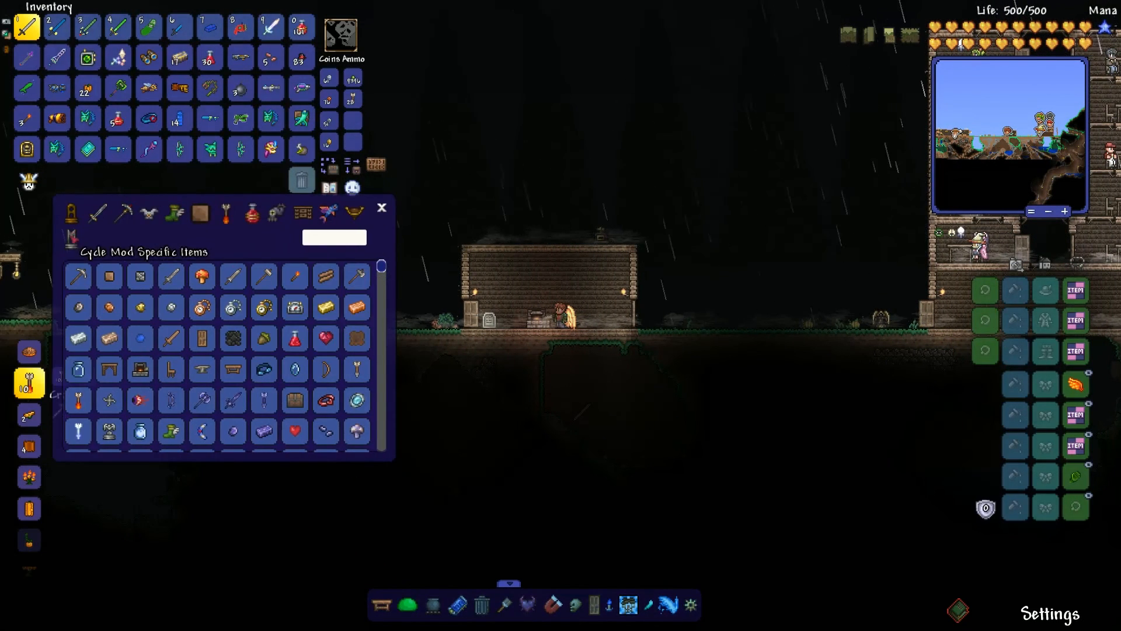
pyautogui.click(71, 238)
pyautogui.click(71, 238)
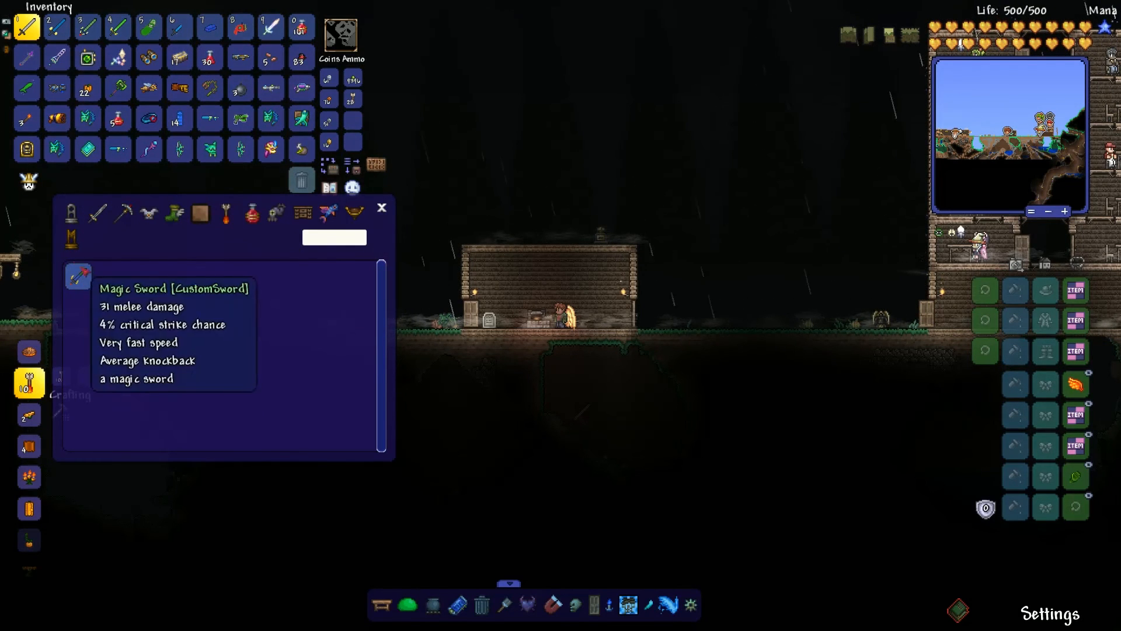
pyautogui.click(77, 275)
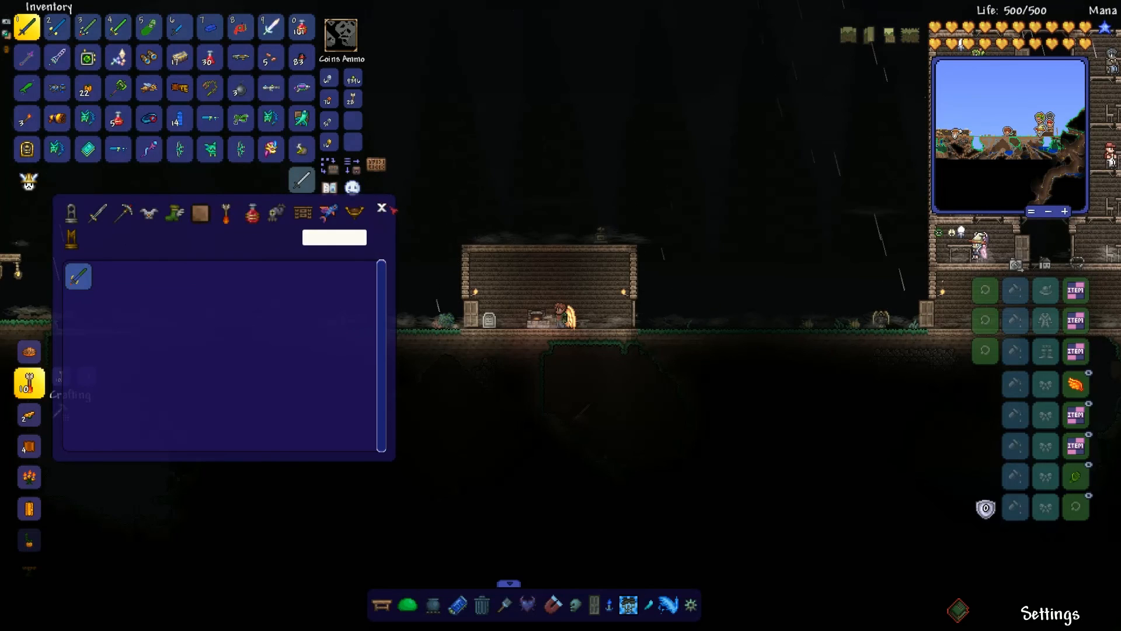
pyautogui.click(382, 207)
pyautogui.press('Escape')
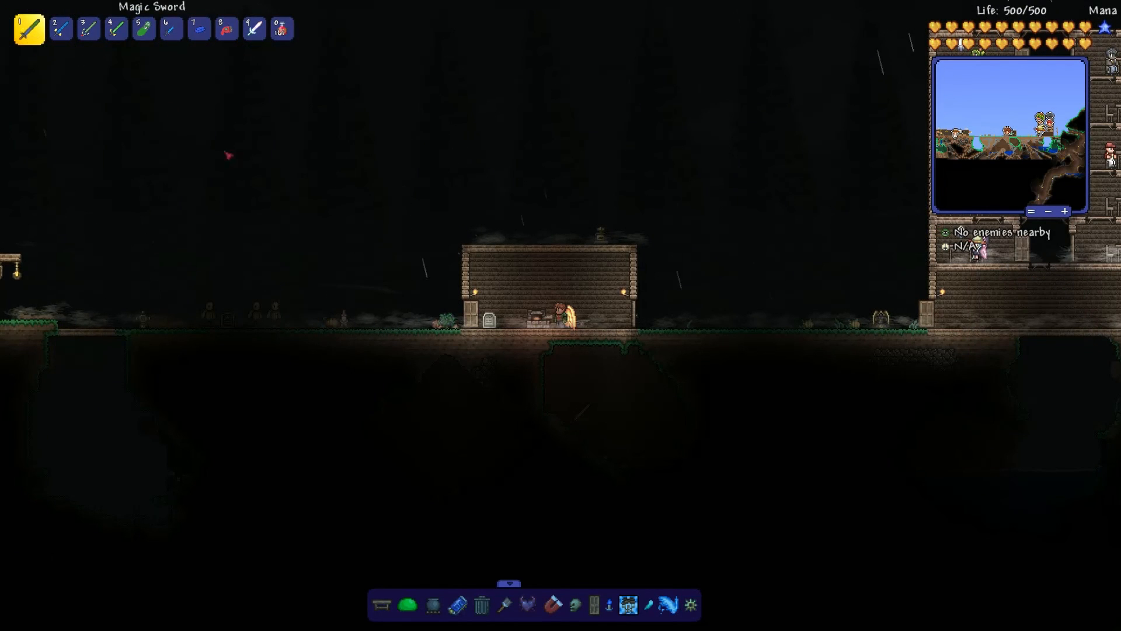
# Swing the Magic Sword in-game while walking and jumping to check the new sprite.
pyautogui.press('a')
pyautogui.click(585, 322)
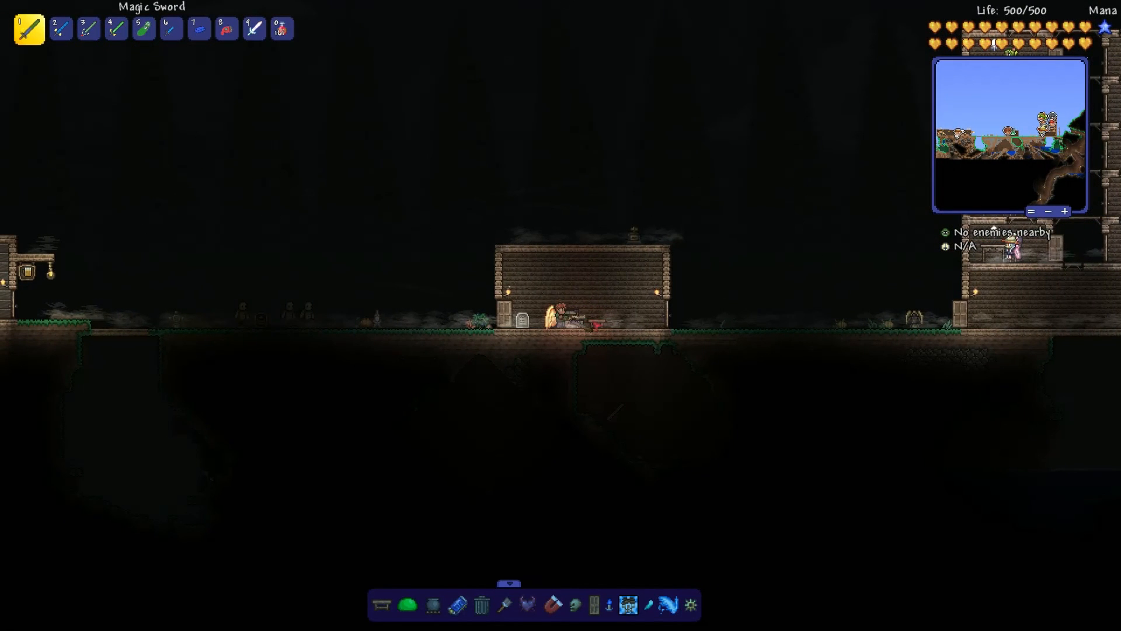
pyautogui.press('a')
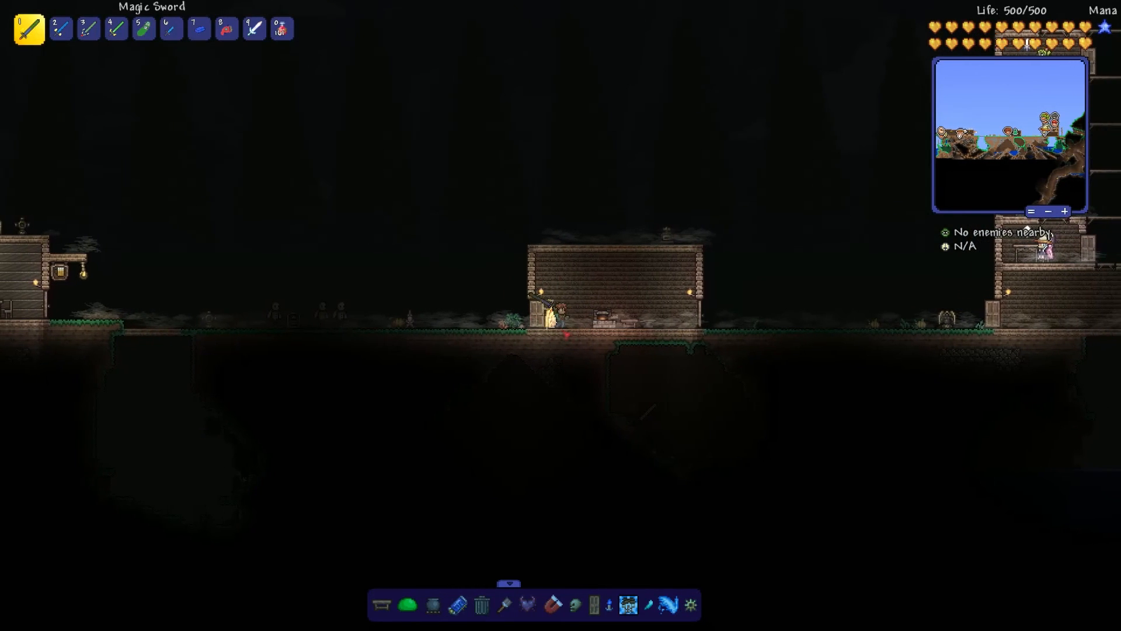
pyautogui.press('d')
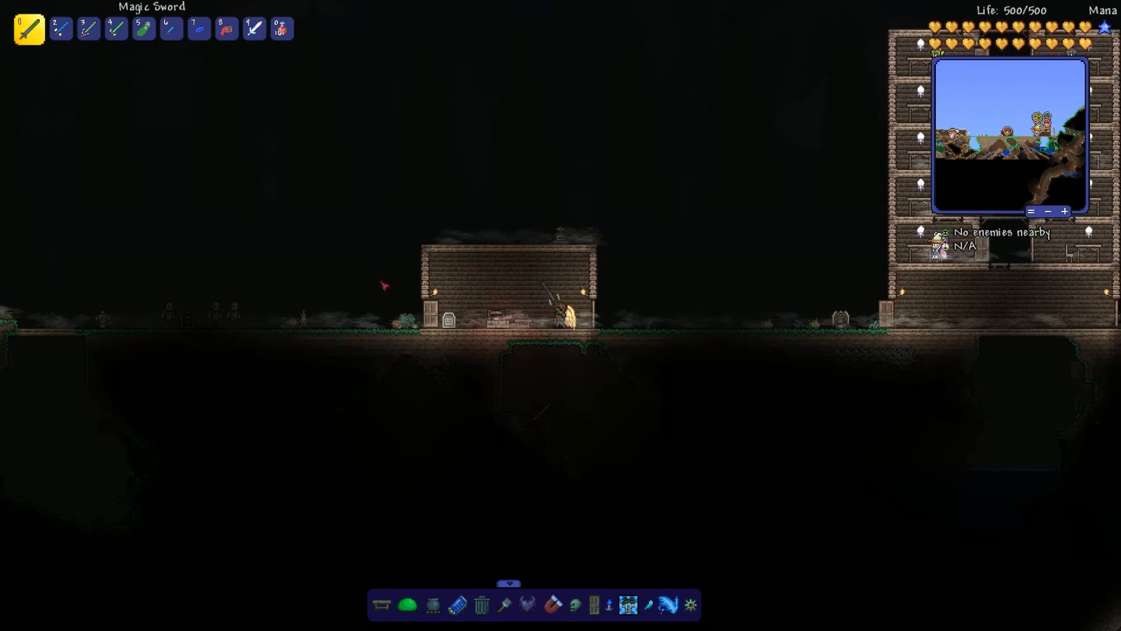
pyautogui.press('a')
pyautogui.press('space')
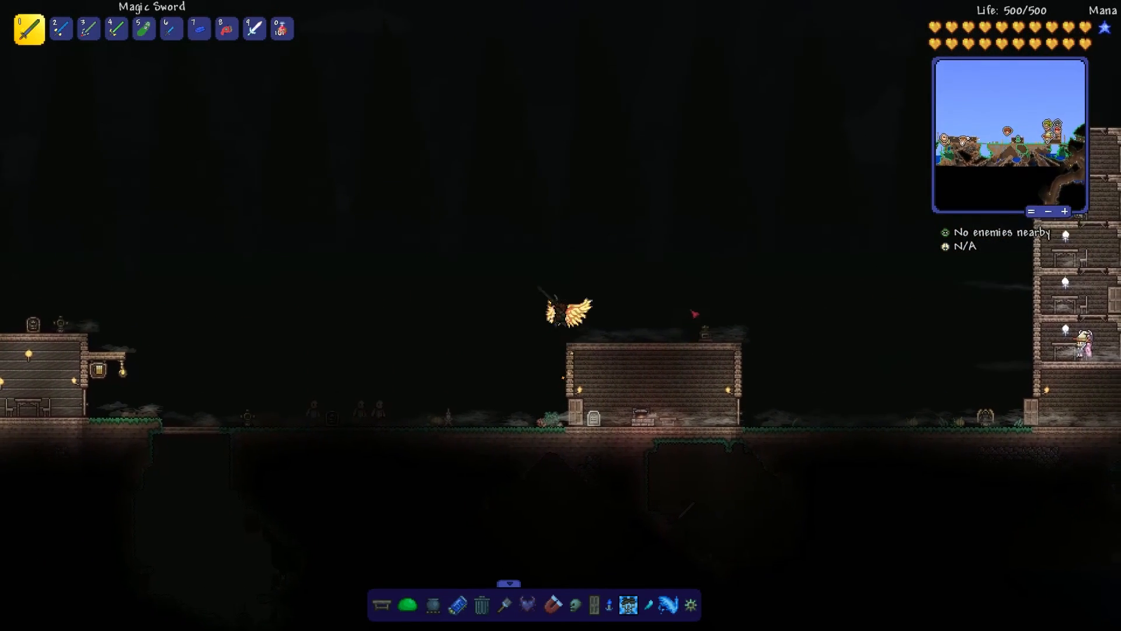
pyautogui.press('d')
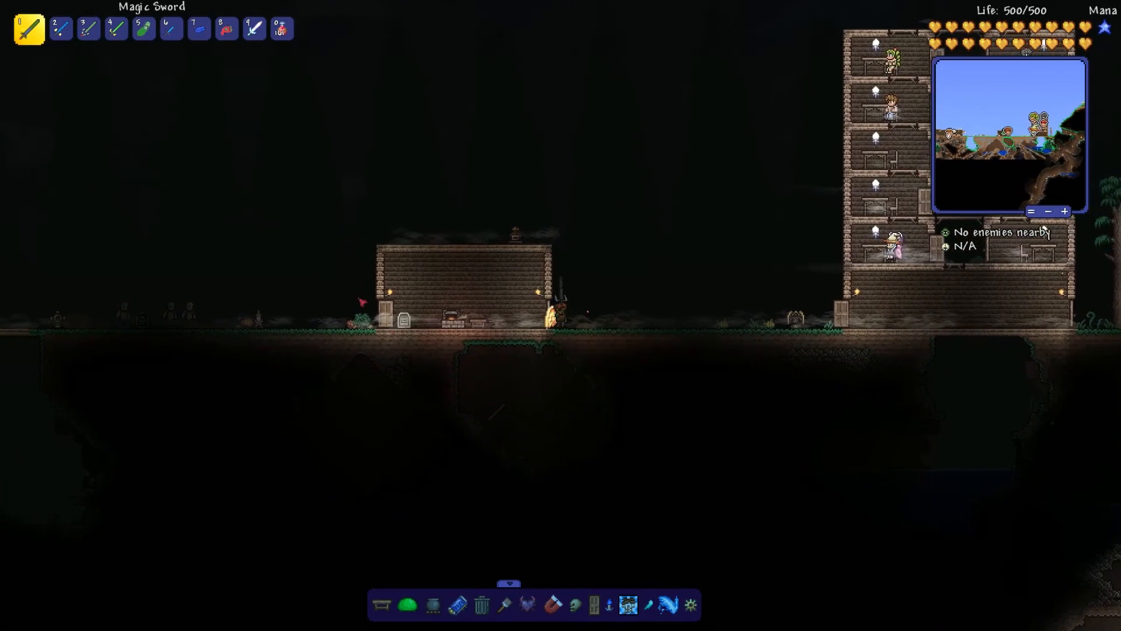
pyautogui.press('a')
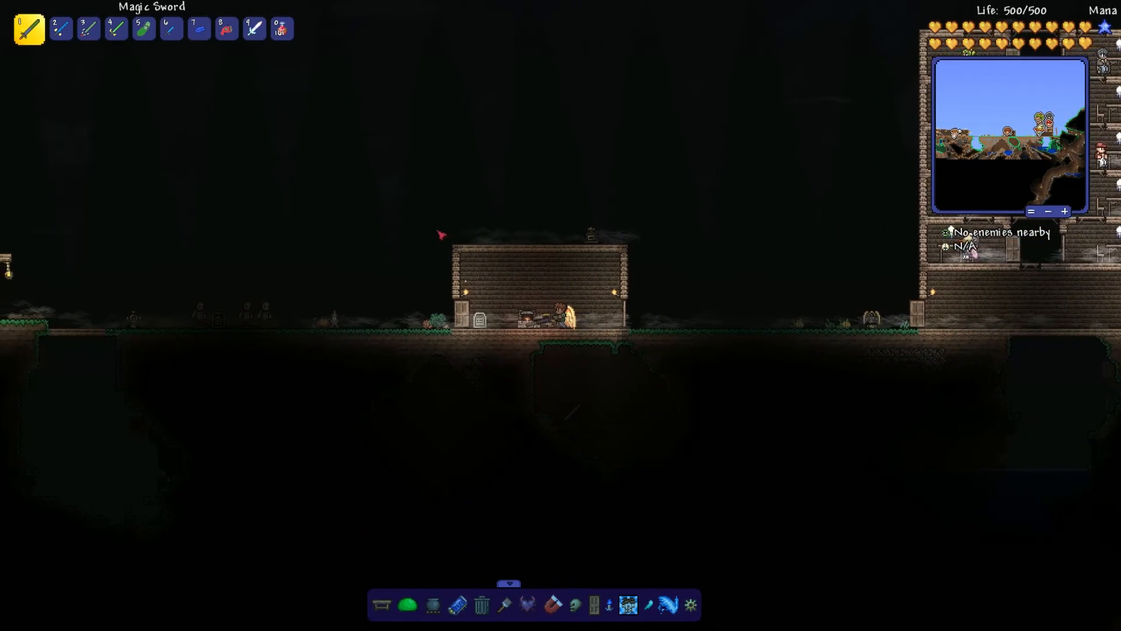
pyautogui.press('a')
pyautogui.press('space')
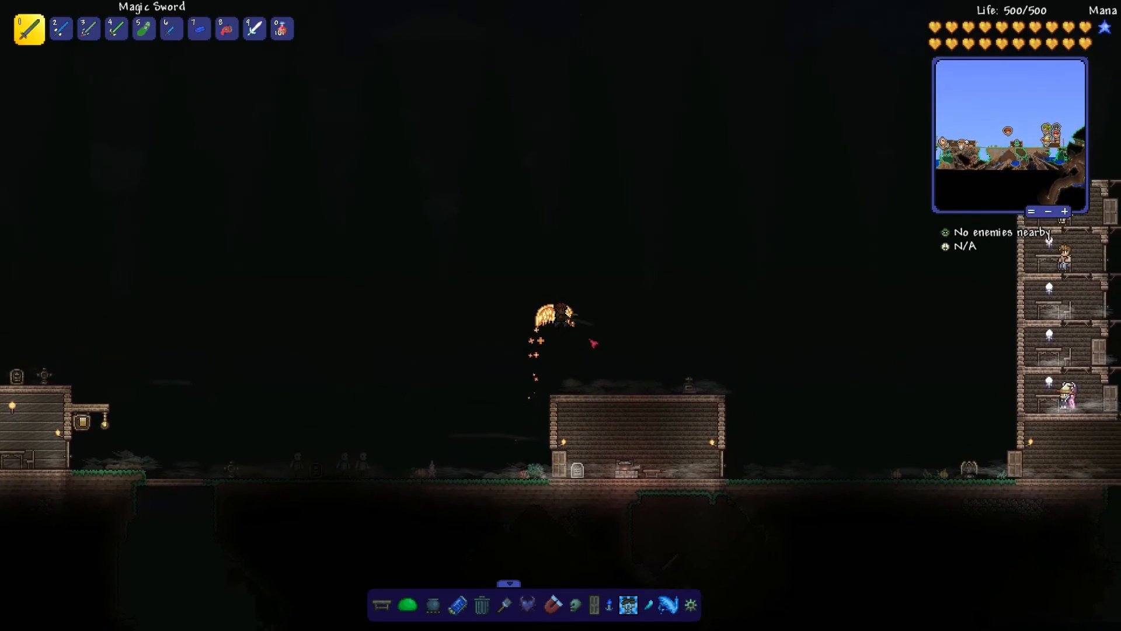
pyautogui.press('d')
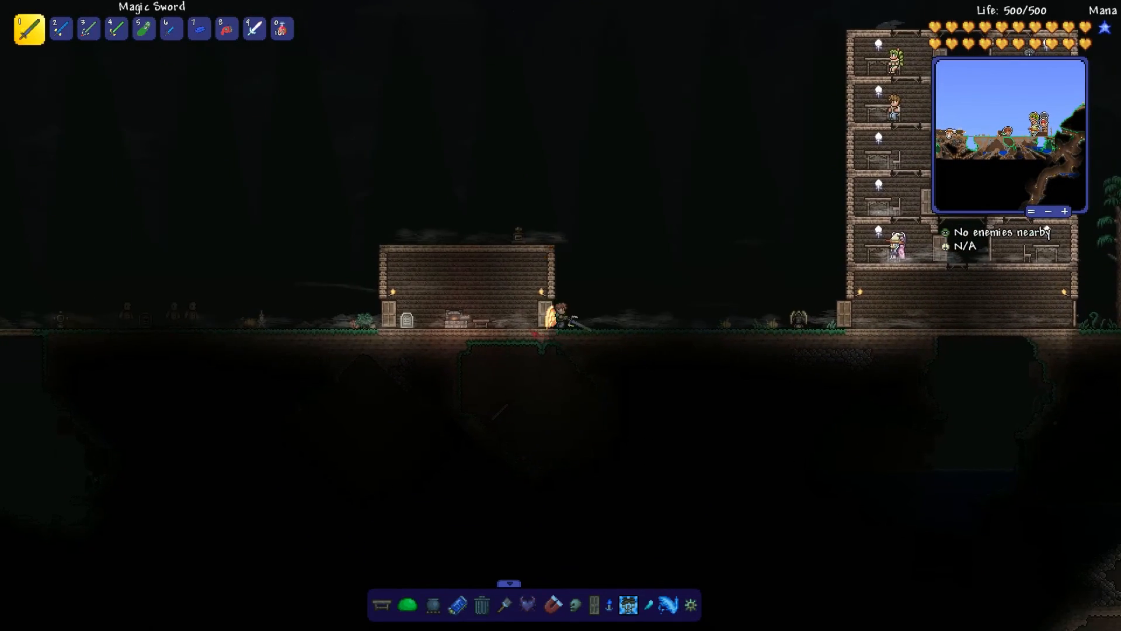
pyautogui.press('a')
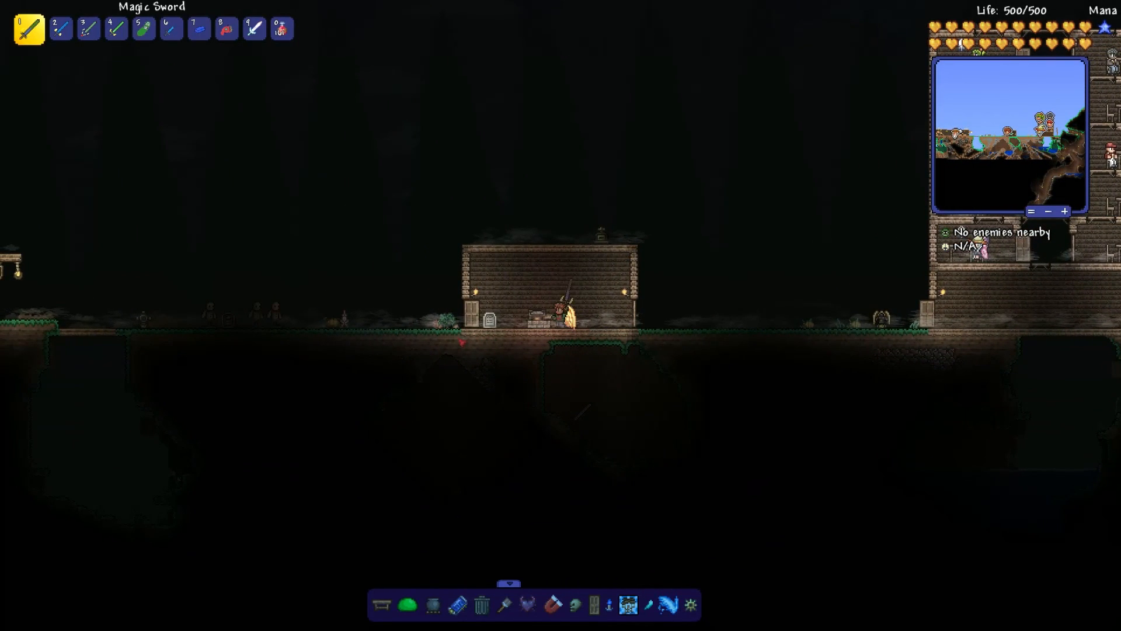
pyautogui.click(471, 326)
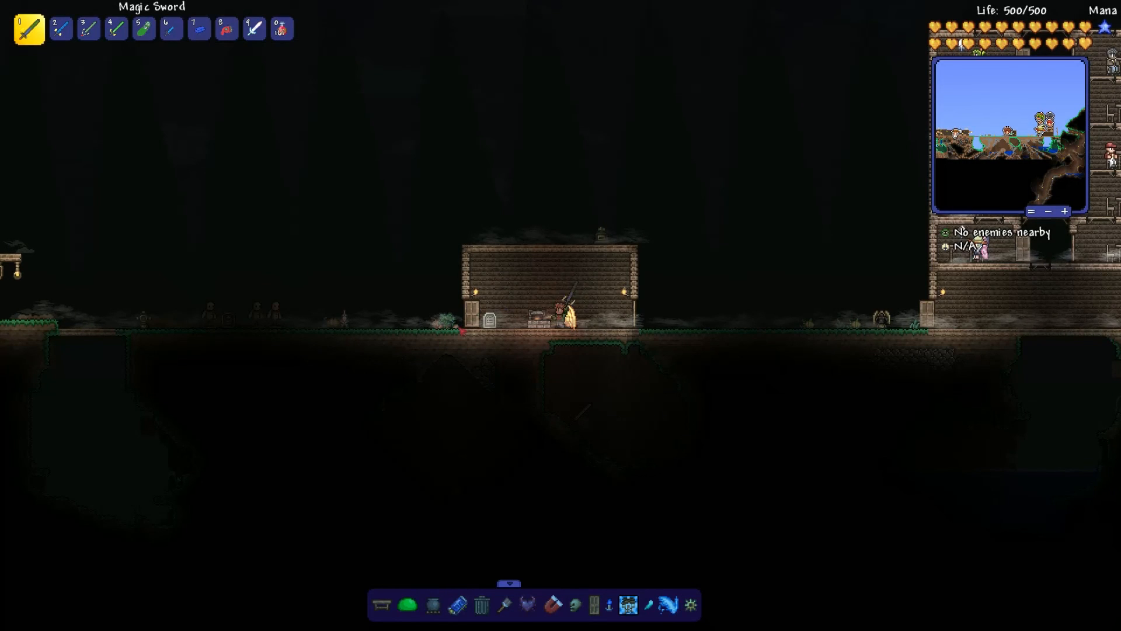
pyautogui.press('a')
pyautogui.press('d')
pyautogui.press('a')
pyautogui.click(605, 361)
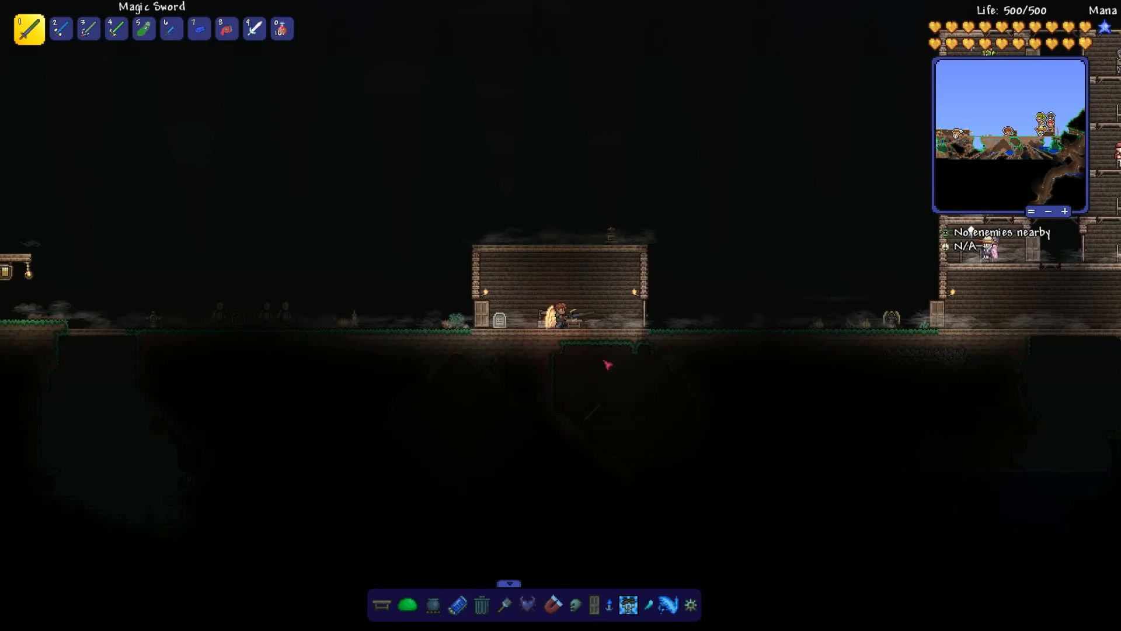
pyautogui.press('d')
pyautogui.press('a')
pyautogui.click(537, 344)
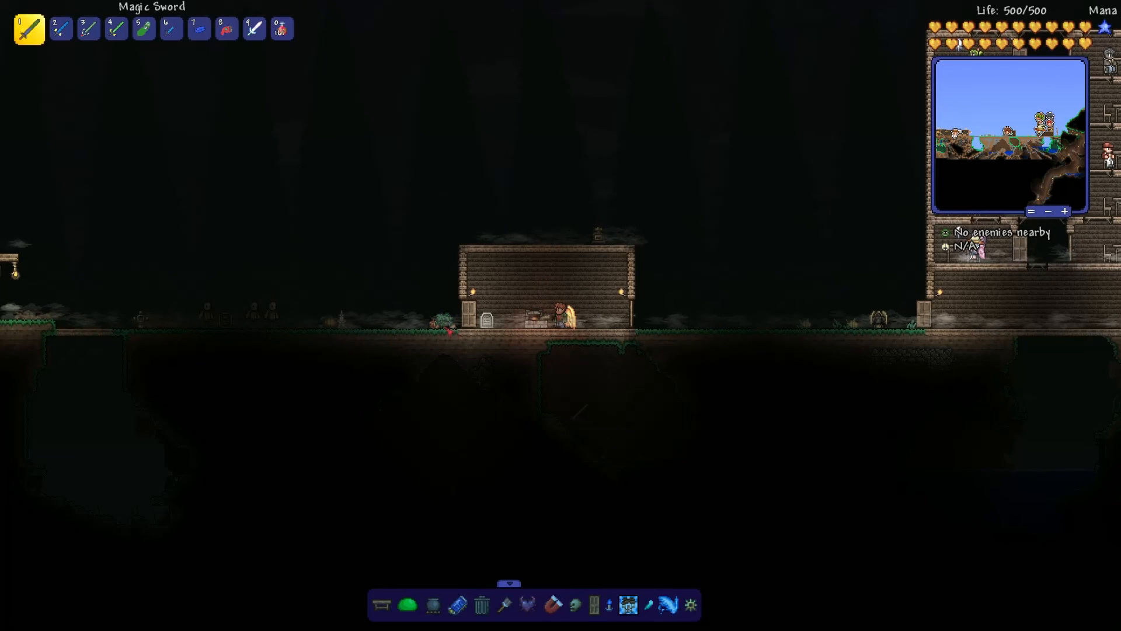
pyautogui.press('a')
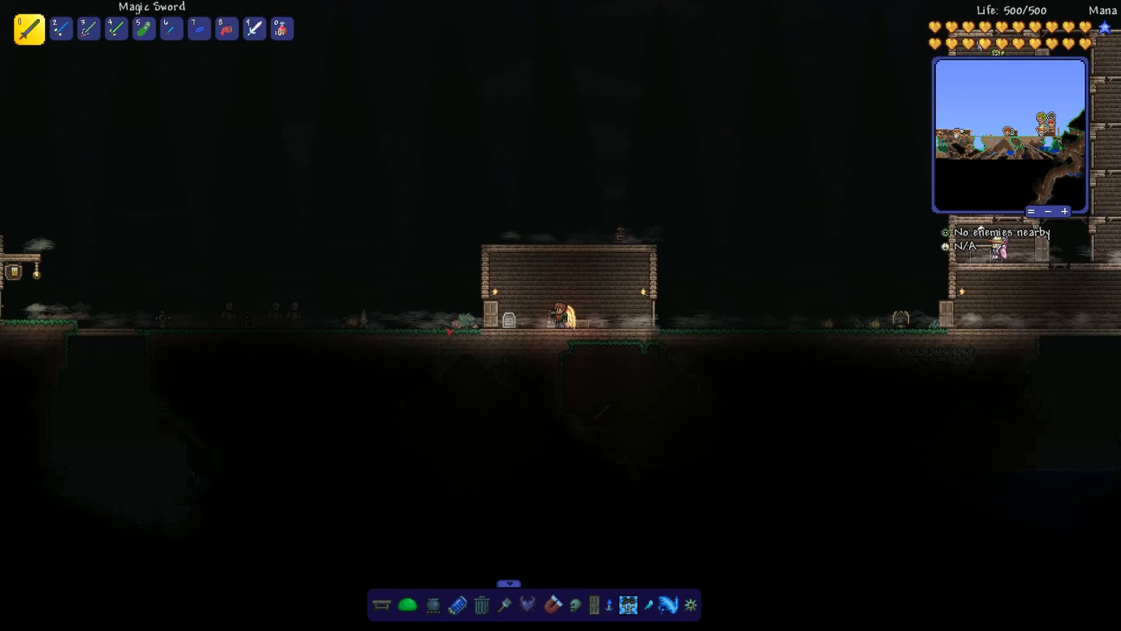